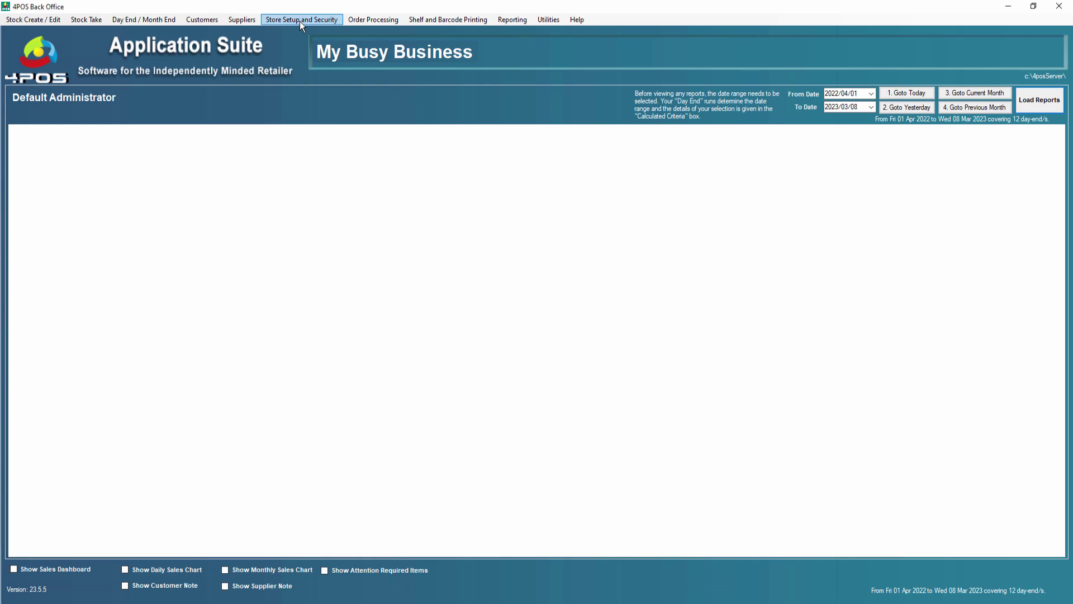
left_click(314, 22)
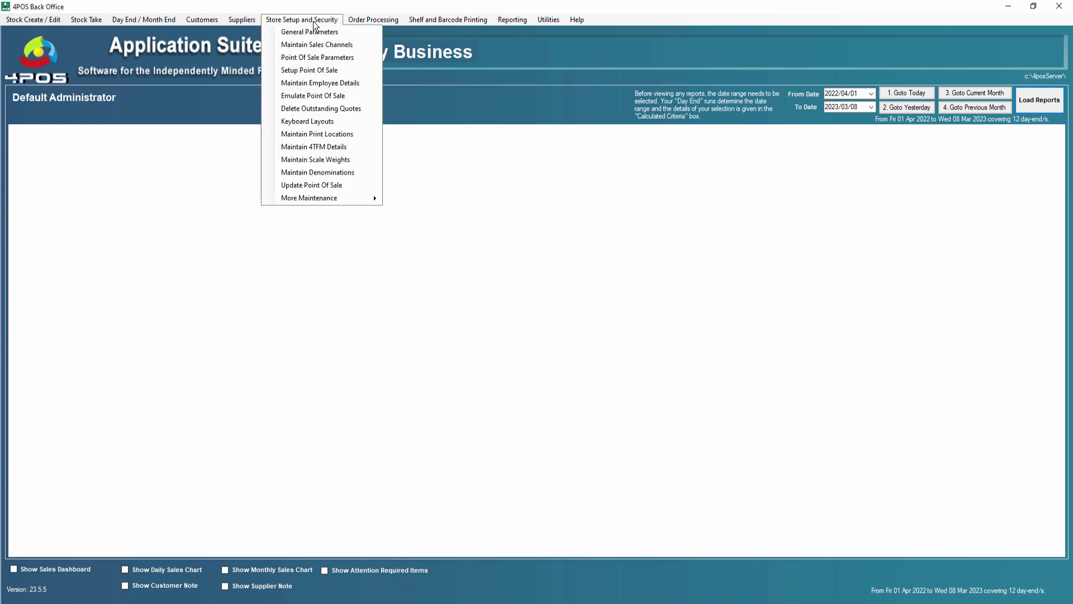
left_click(322, 59)
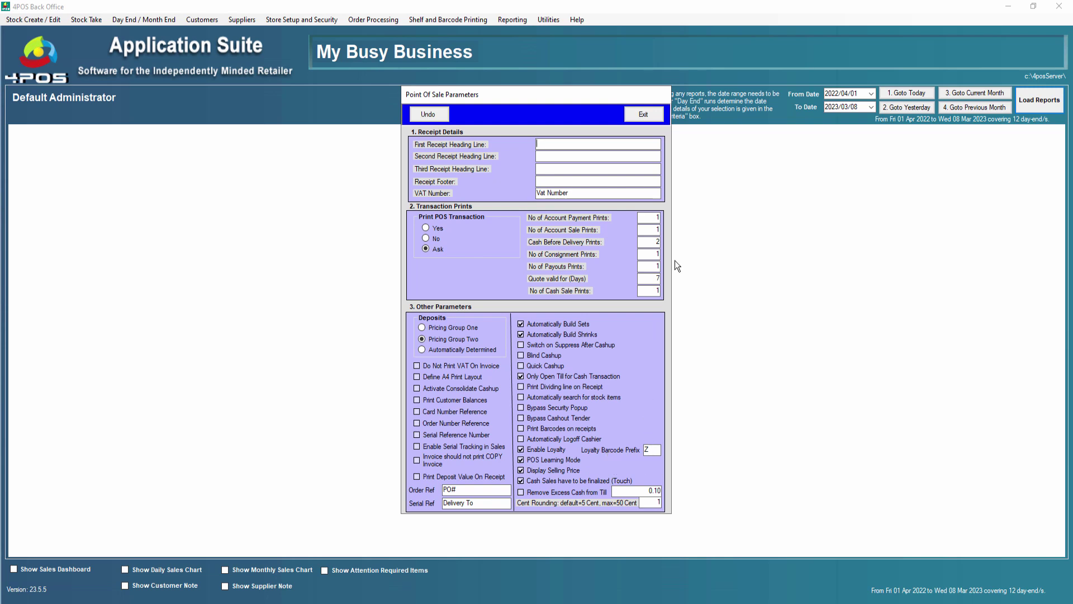
left_click(655, 114)
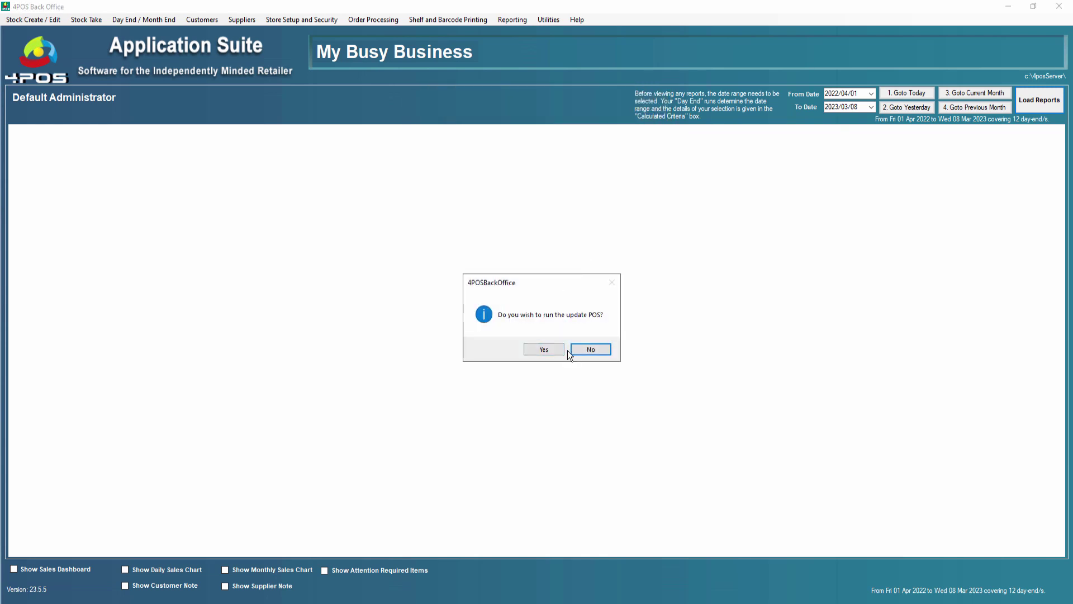
Open the Amend Stock Item list filtered to show only loyalty products
left_click(608, 350)
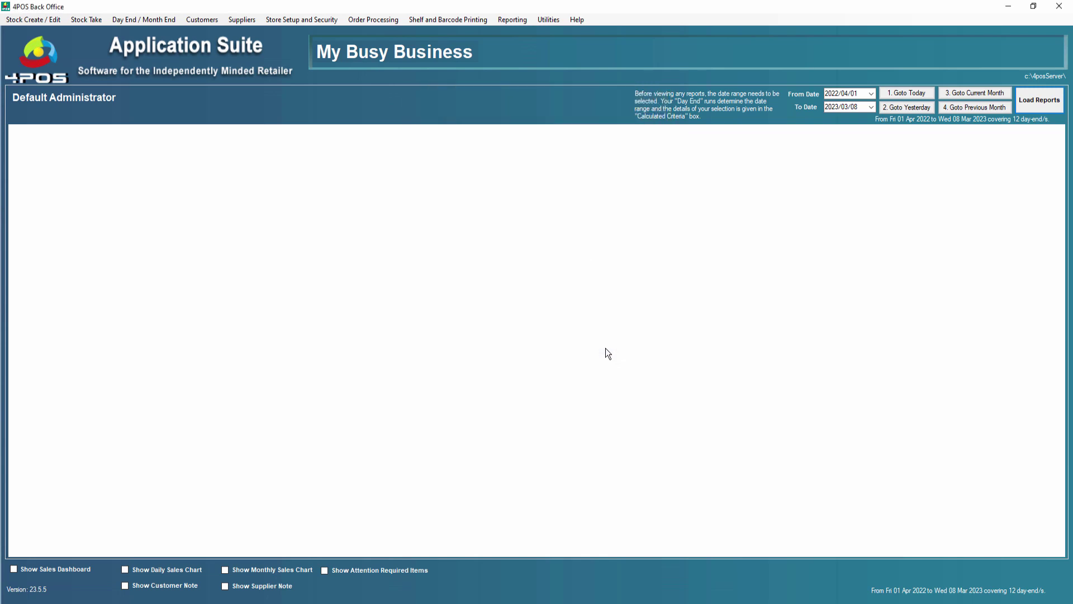
left_click(37, 21)
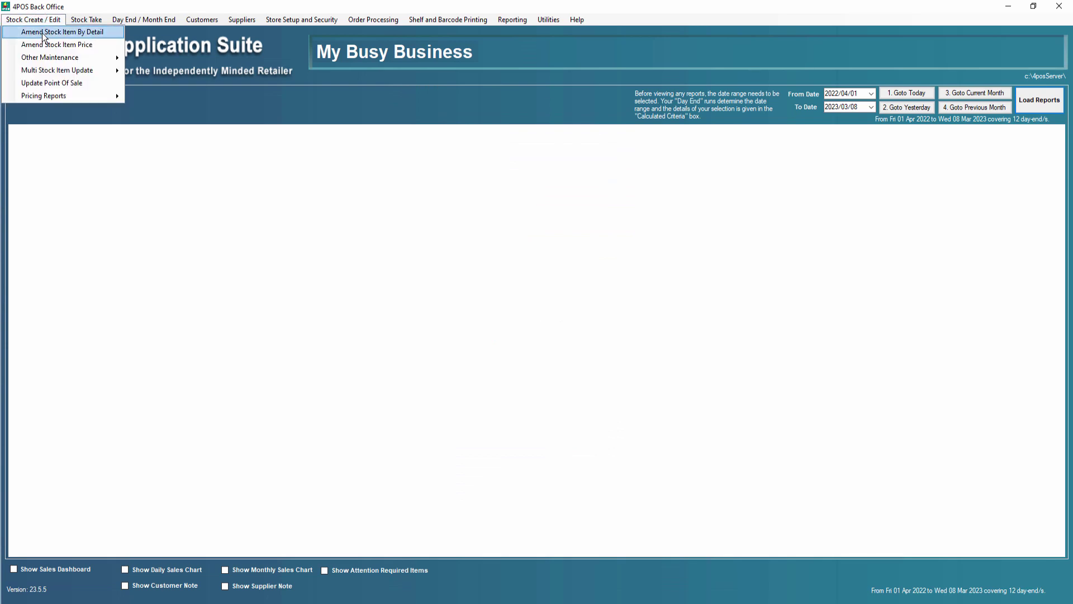
left_click(45, 34)
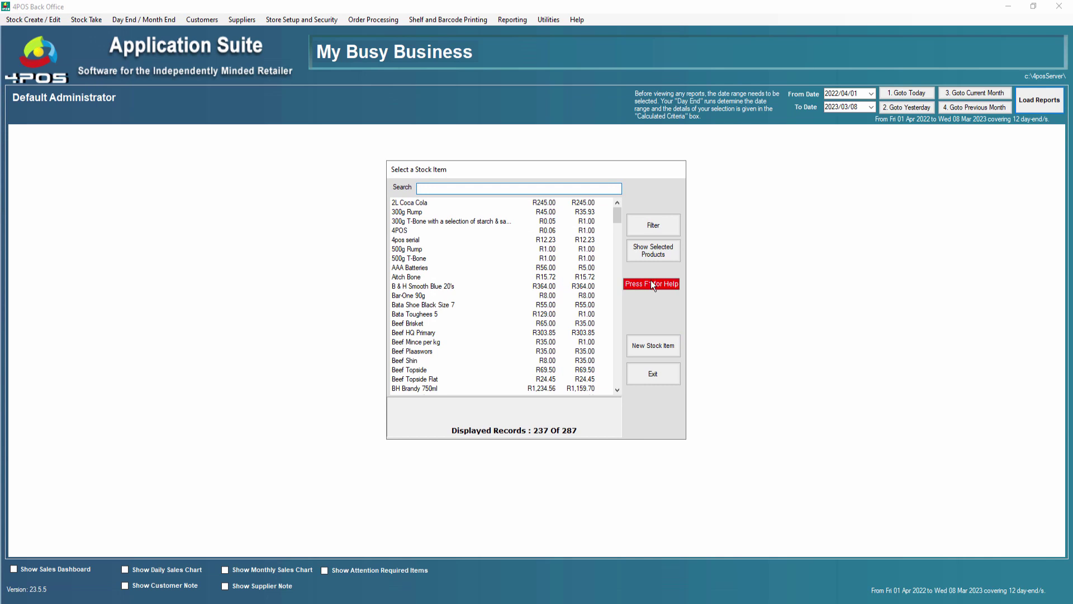
left_click(657, 252)
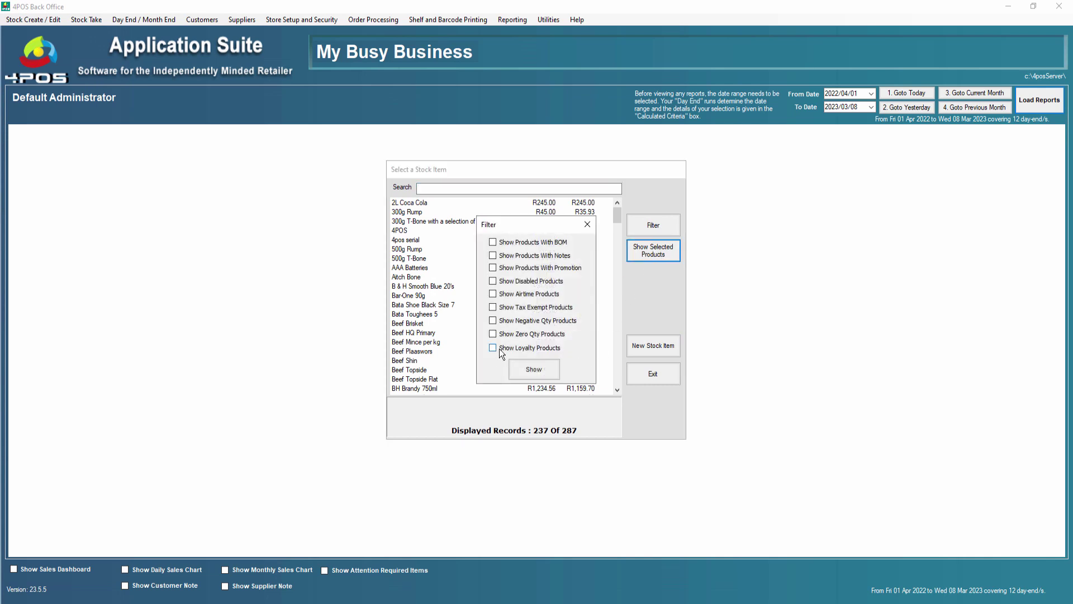
left_click(500, 349)
left_click(536, 370)
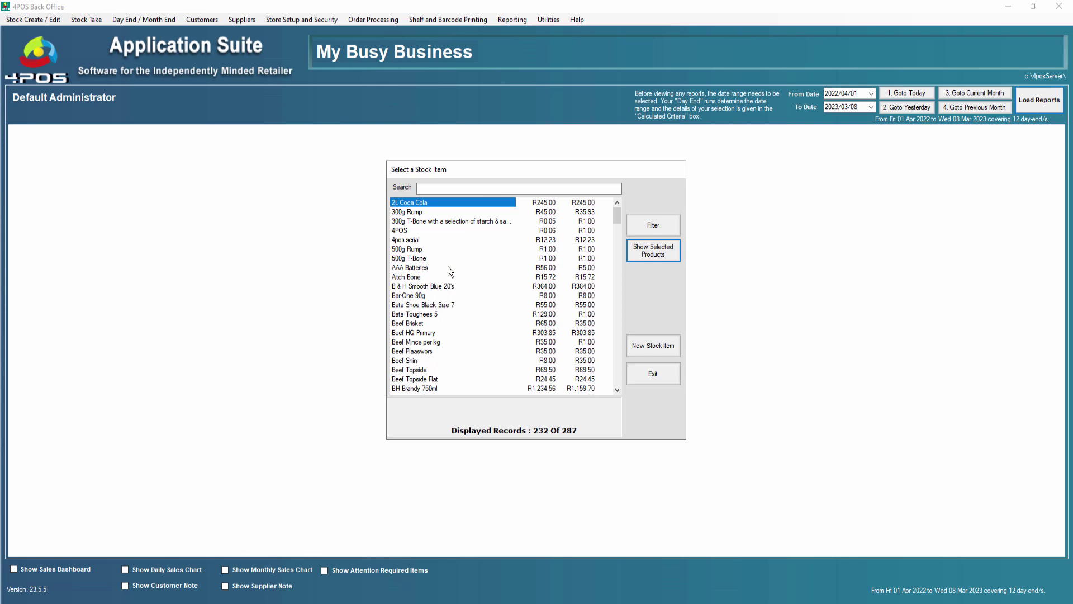
Untick Loyalty Item on 4pos serial and close everything without running the POS update
double_click(411, 240)
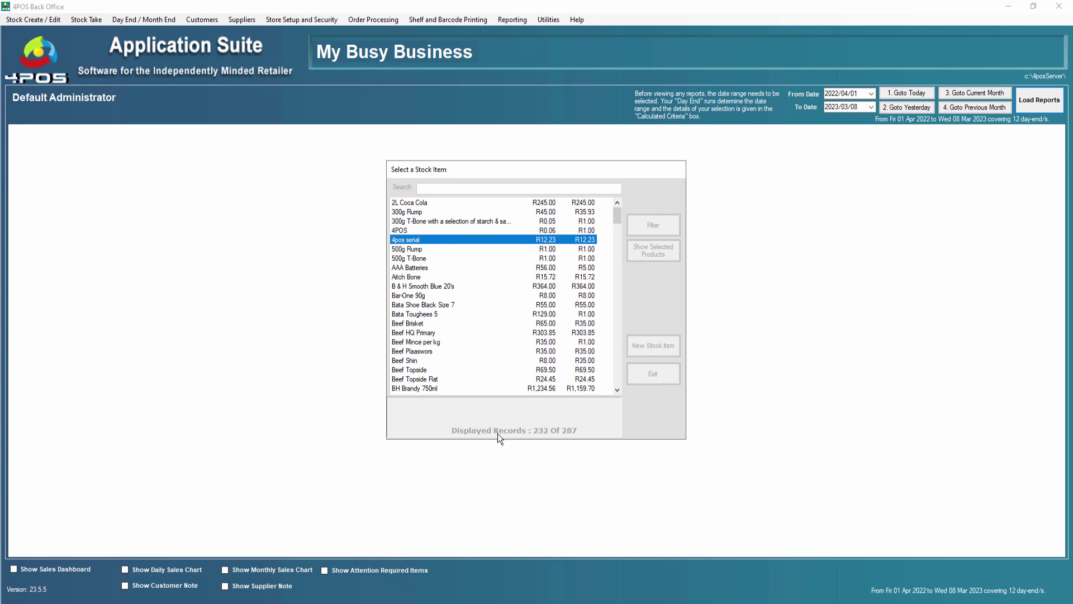
left_click(556, 403)
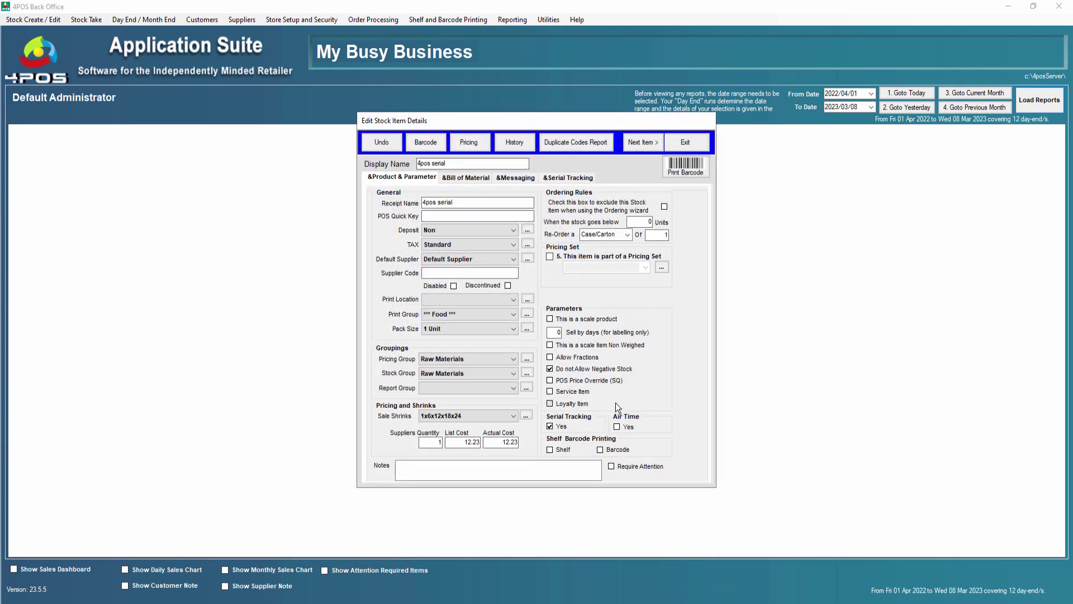
left_click(695, 144)
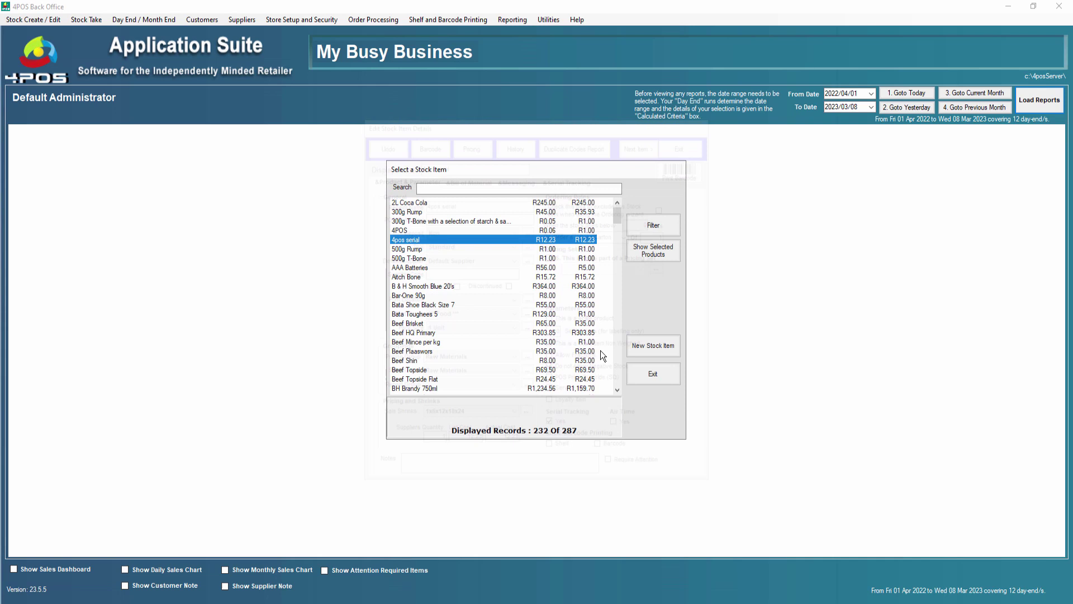
left_click(657, 374)
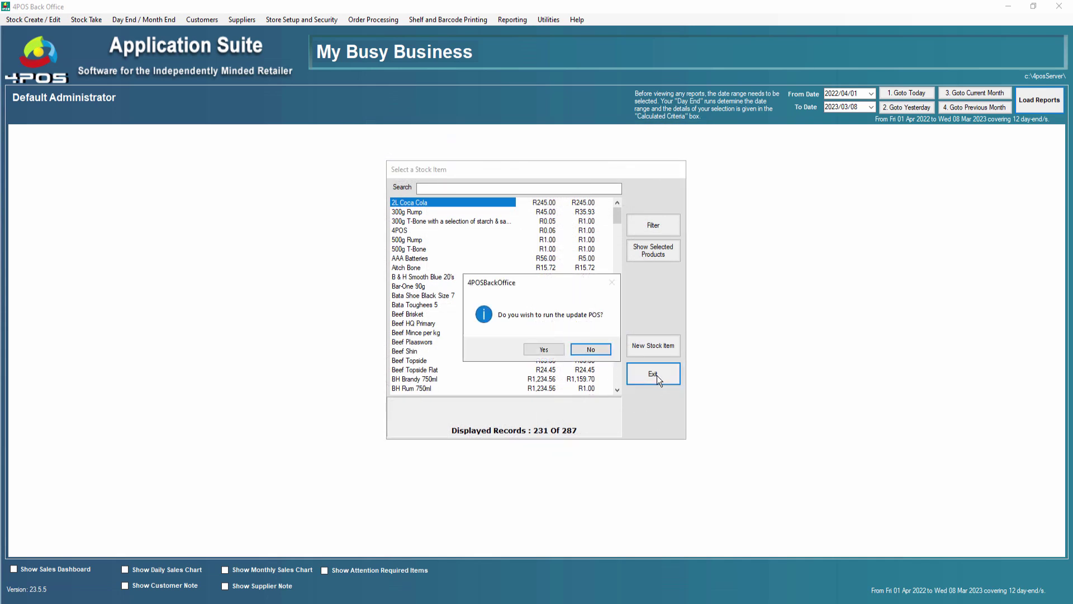
left_click(588, 349)
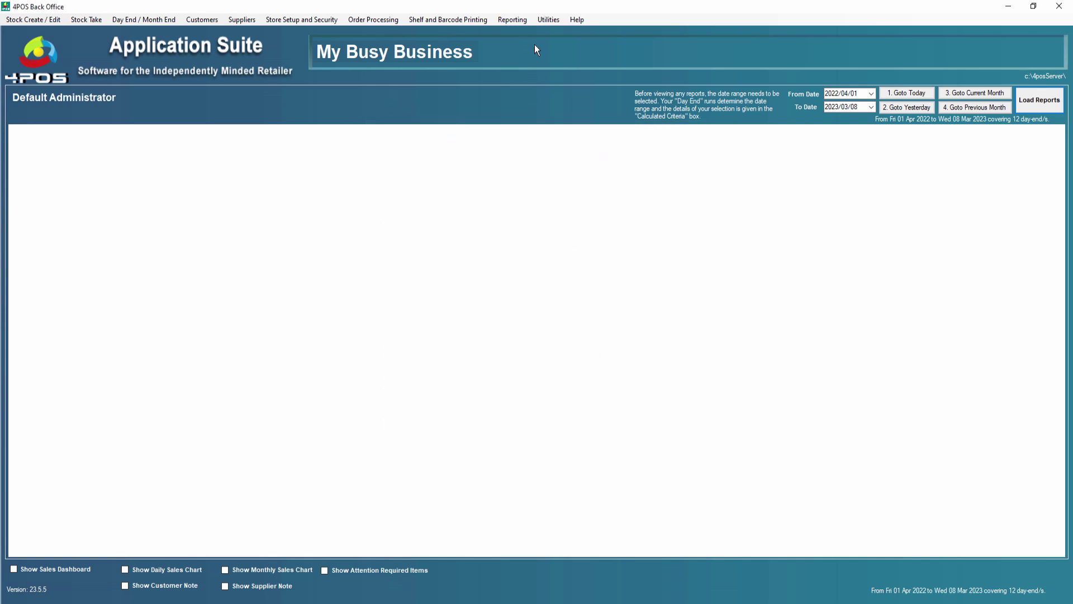
Open Utilities' Global Update and start choosing pricing groups for the affected products
left_click(546, 22)
mouse_move(568, 69)
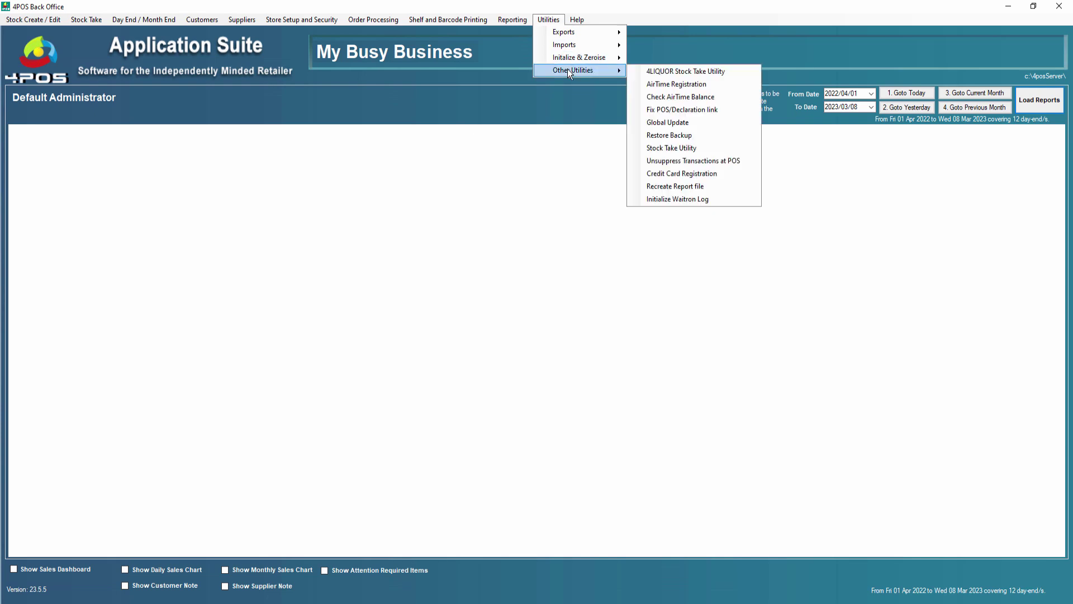
left_click(692, 122)
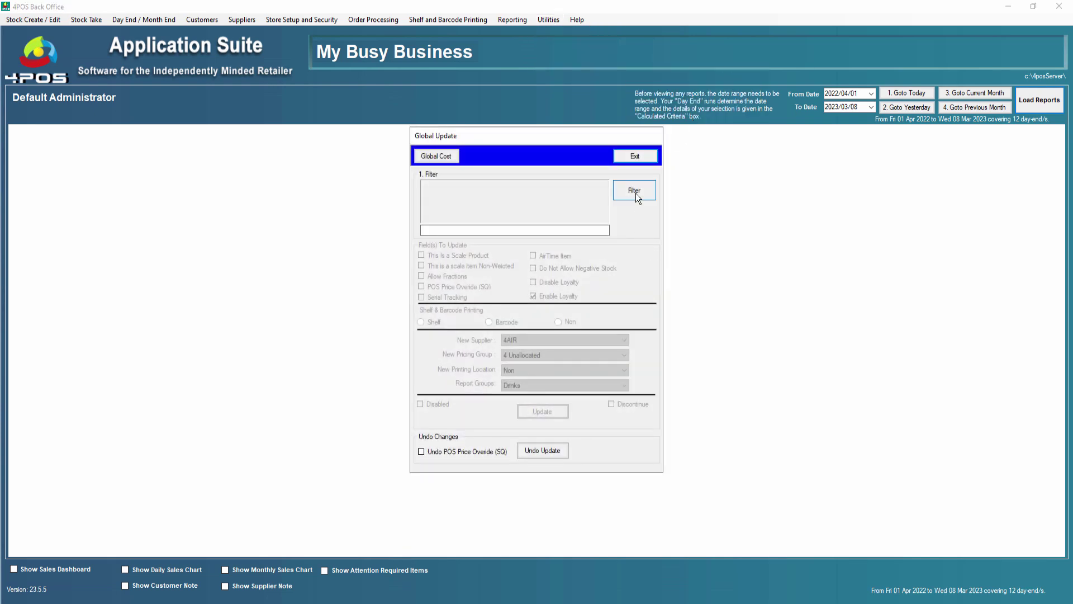
left_click(634, 192)
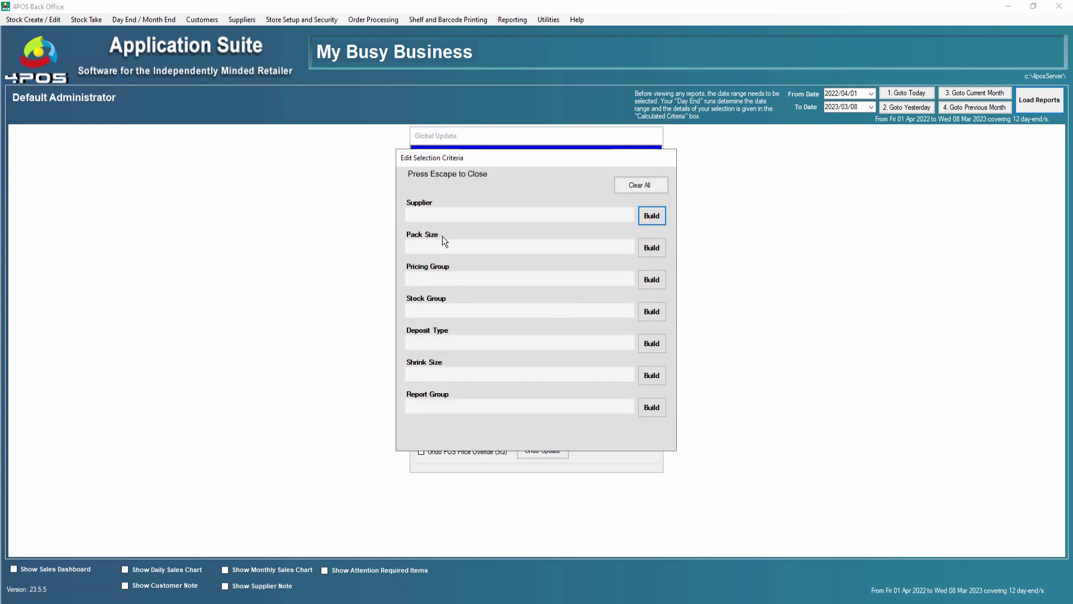
left_click(648, 282)
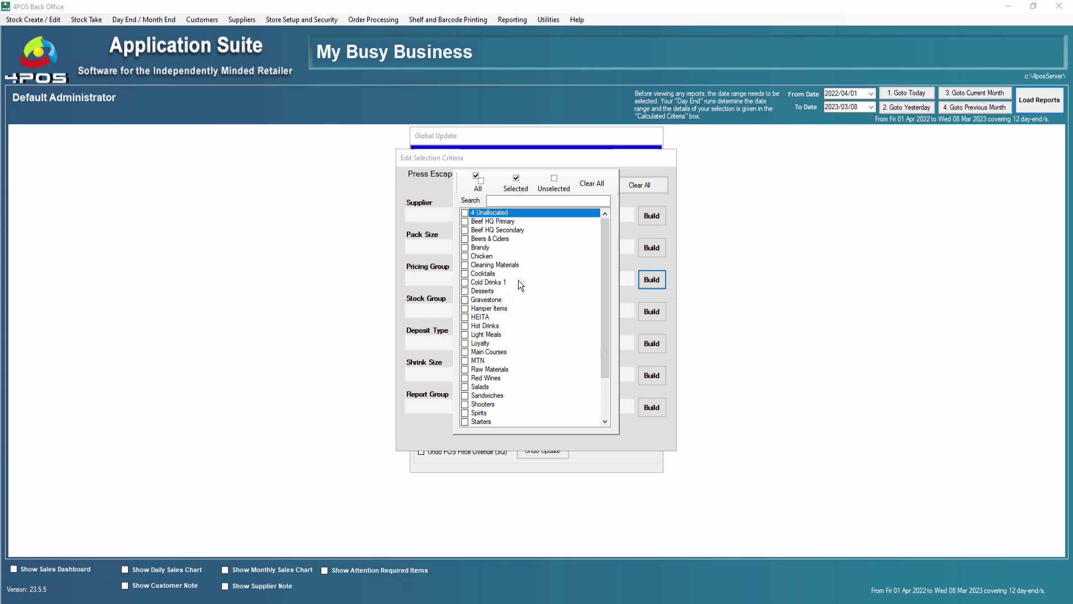
Include Cold Drinks 1, Beef HQ Primary/Secondary, Beers & Ciders and Brandy, then select all products
left_click(465, 282)
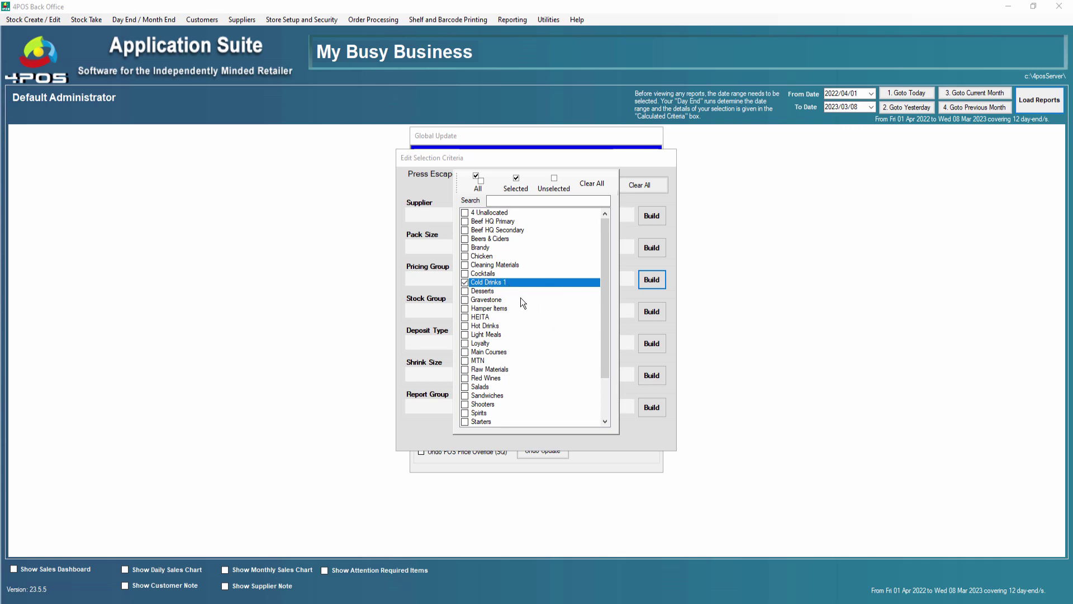
left_click(464, 221)
left_click(463, 221)
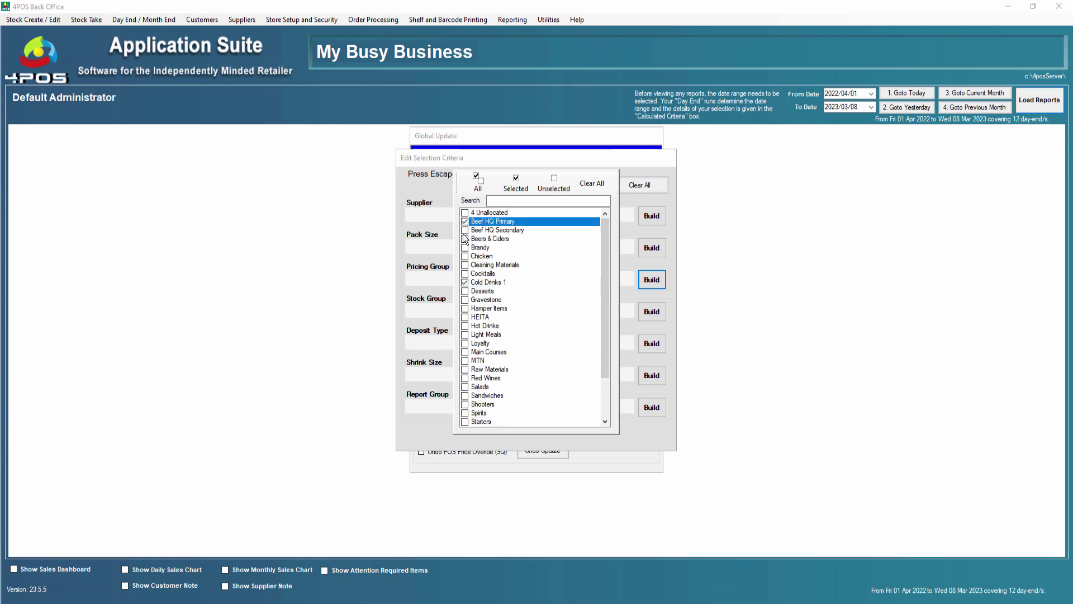
left_click(465, 230)
left_click(464, 238)
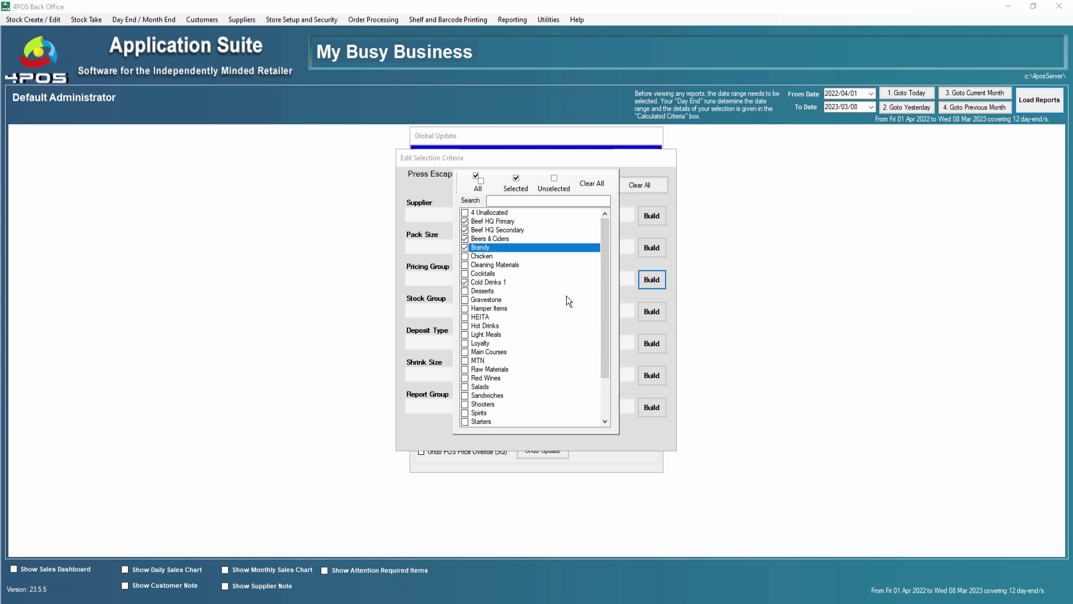
key("Escape")
key("Escape")
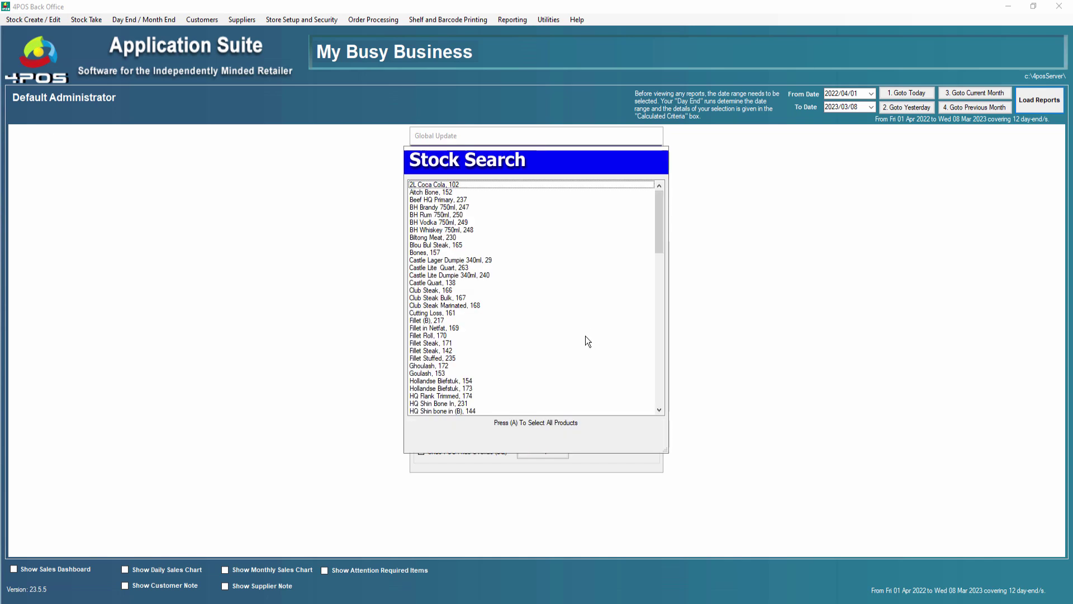
key("a")
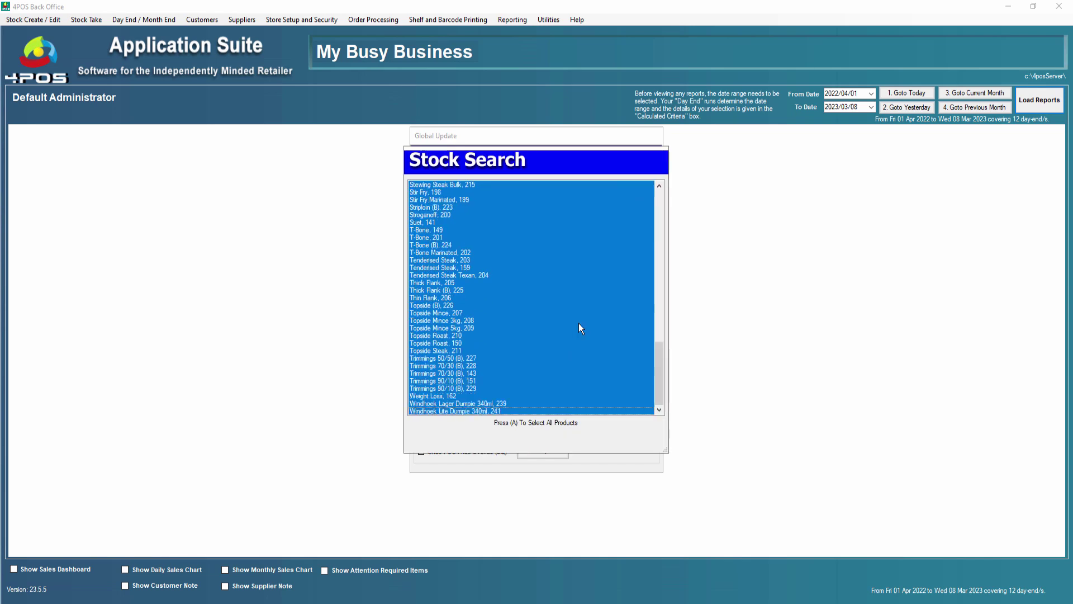
key("Return")
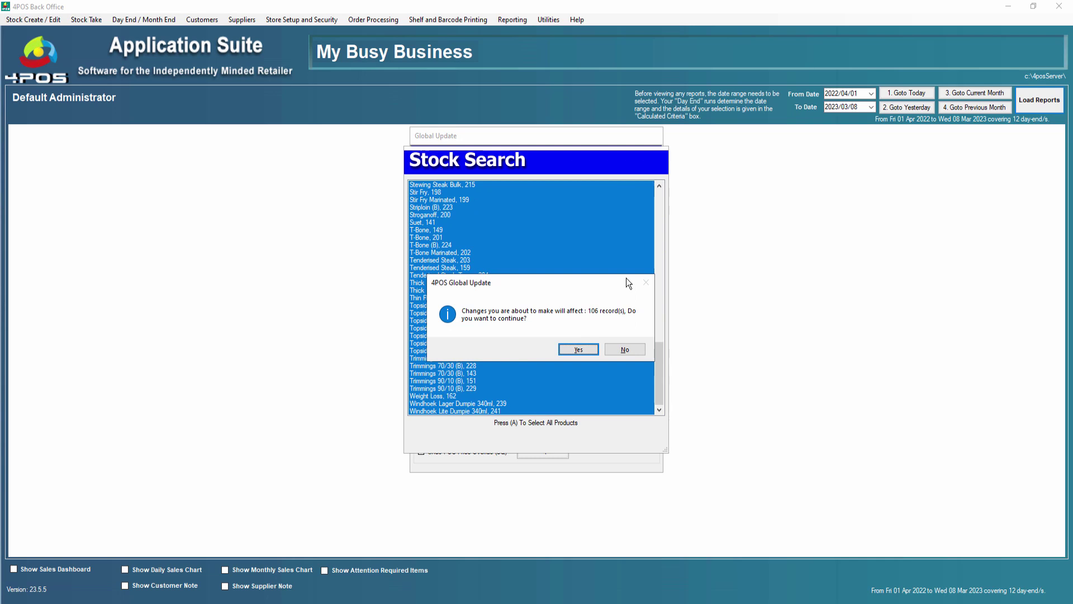
Confirm the 106-record change, tick Enable Loyalty, and apply the update successfully
left_click(591, 351)
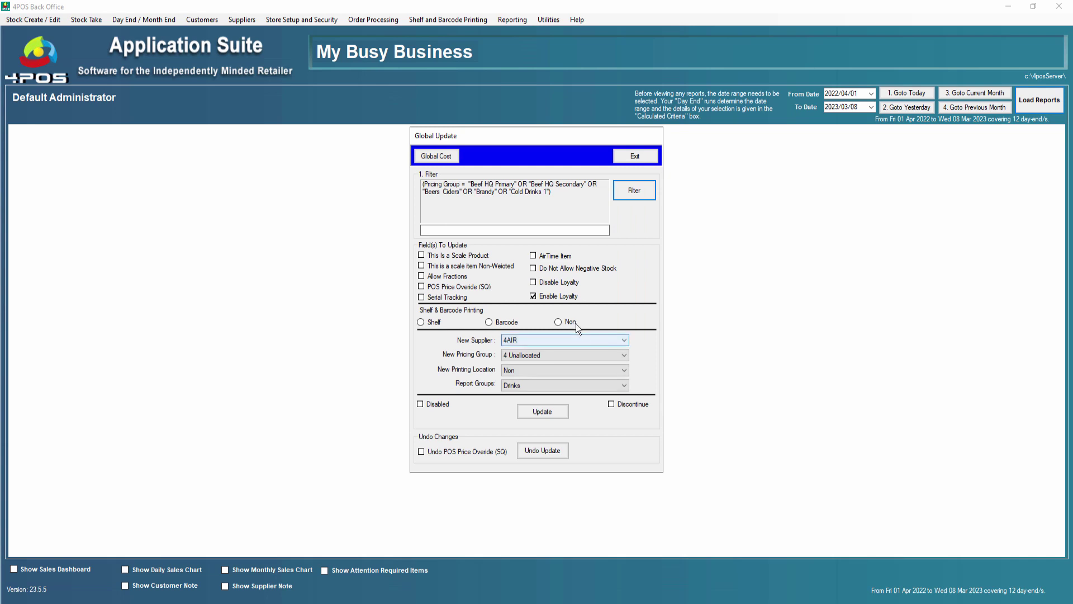
left_click(535, 297)
left_click(536, 286)
left_click(533, 298)
left_click(548, 413)
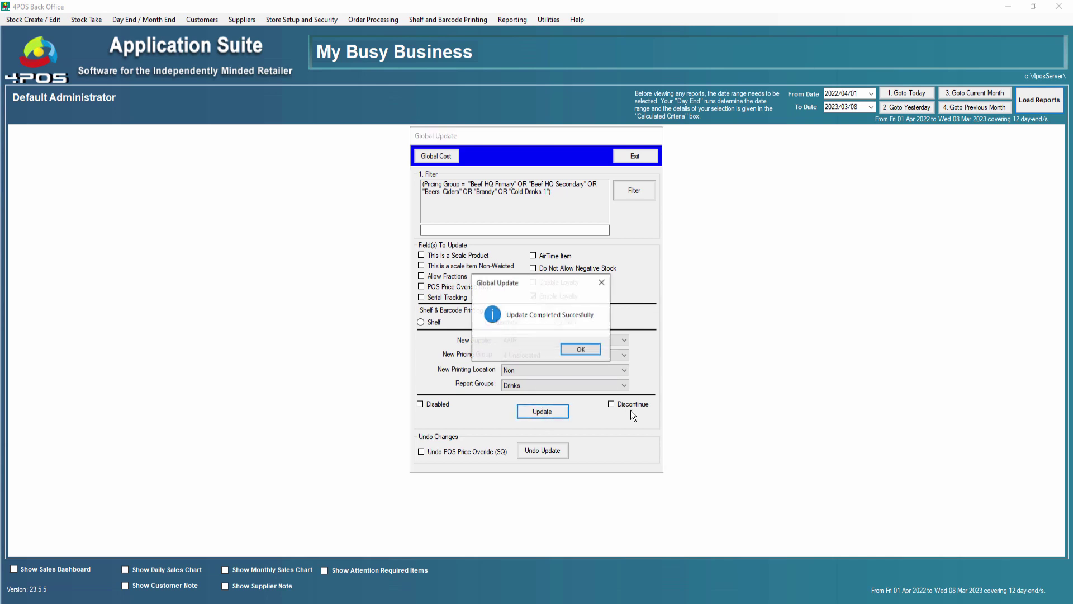
left_click(581, 351)
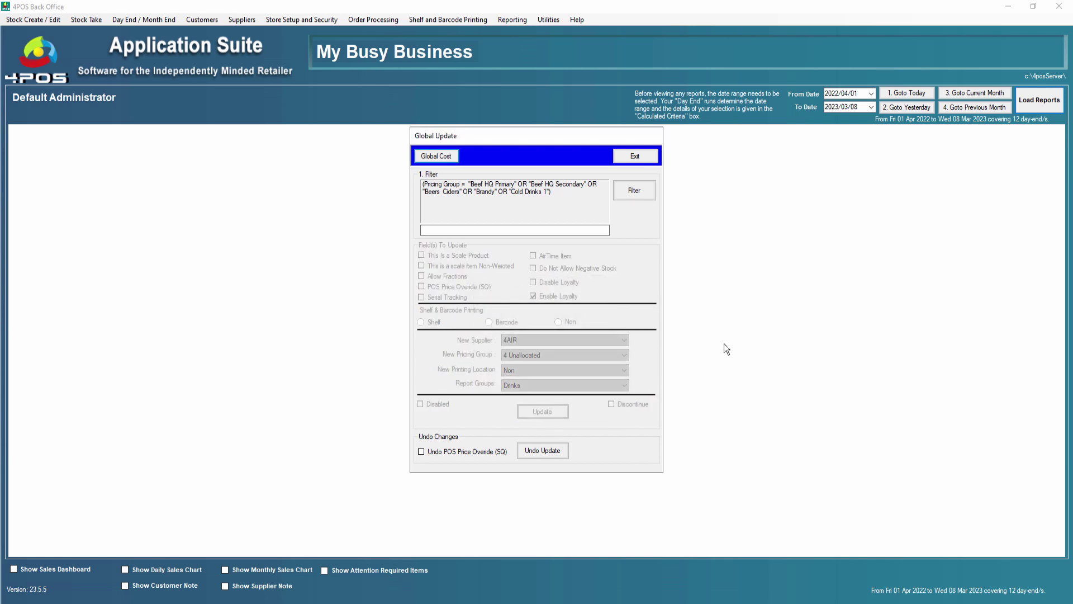
Reopen the stock item list, clear all criteria, and show only loyalty products (231 of 287)
left_click(634, 157)
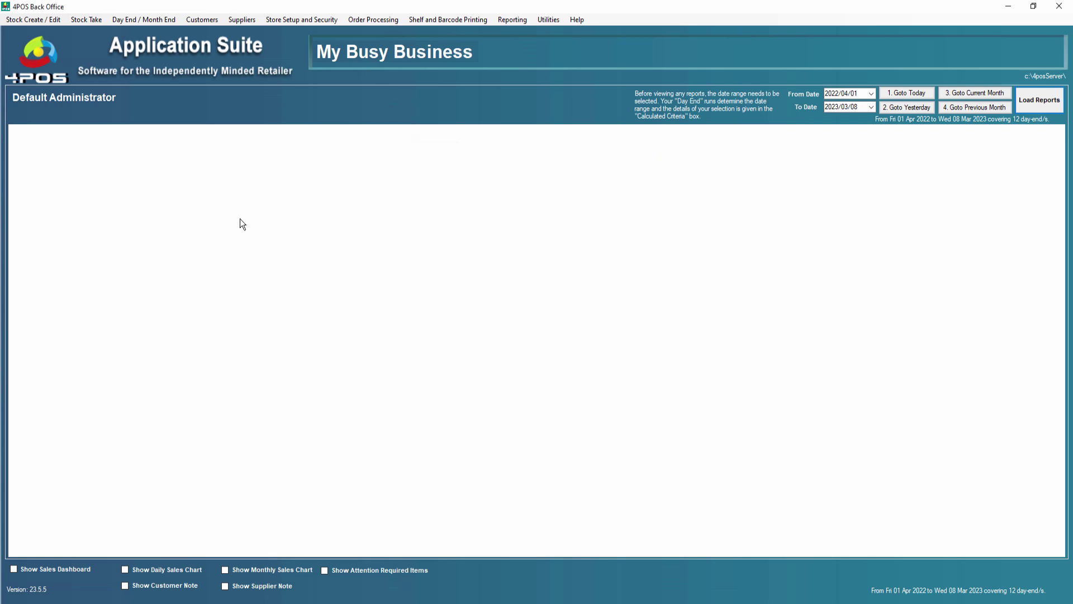
left_click(53, 19)
left_click(49, 32)
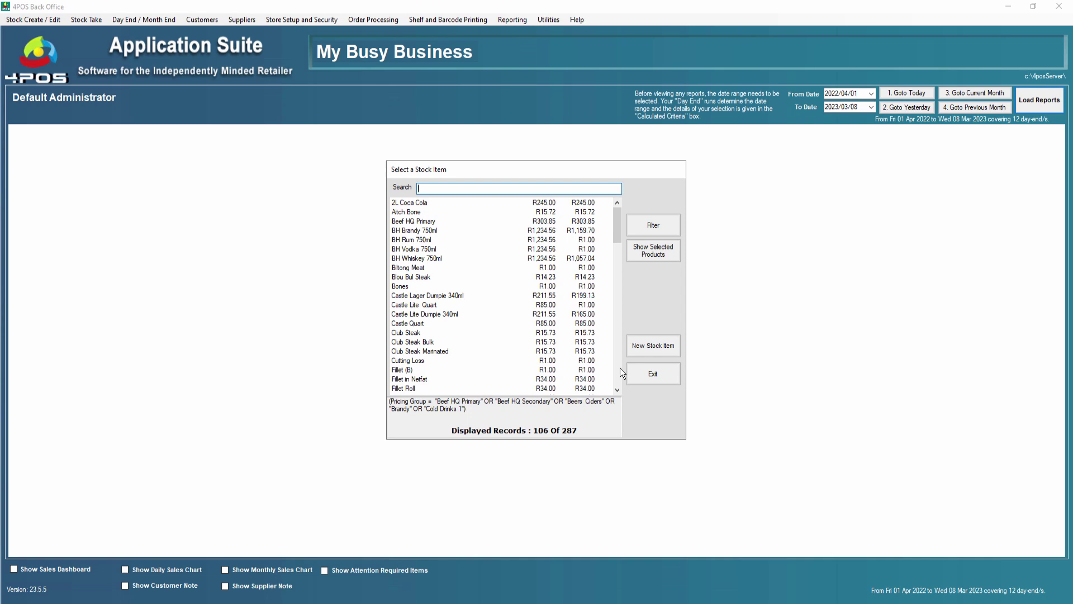
left_click(639, 232)
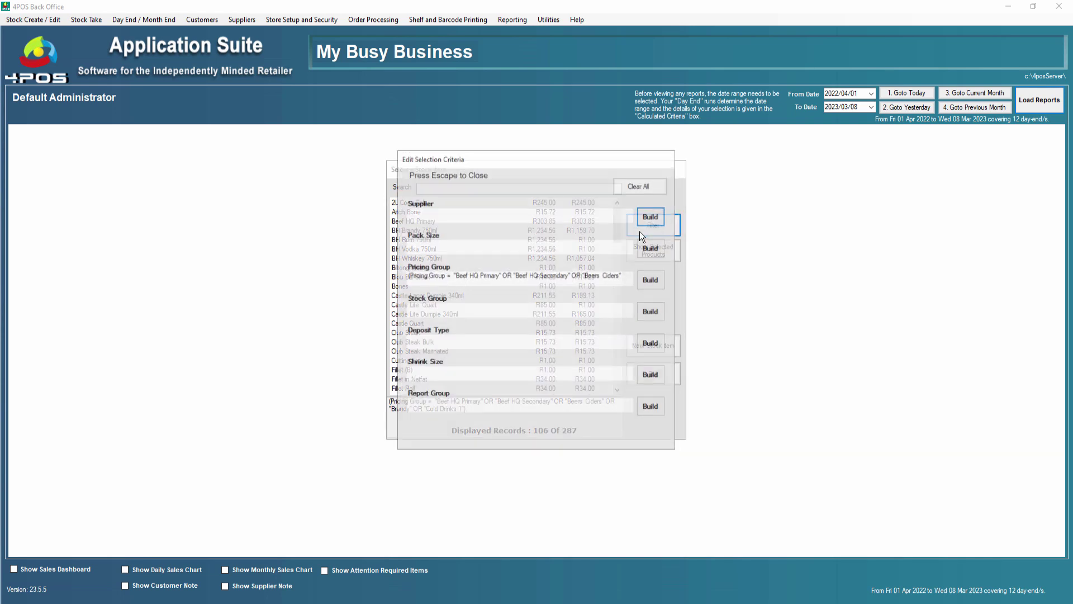
left_click(638, 186)
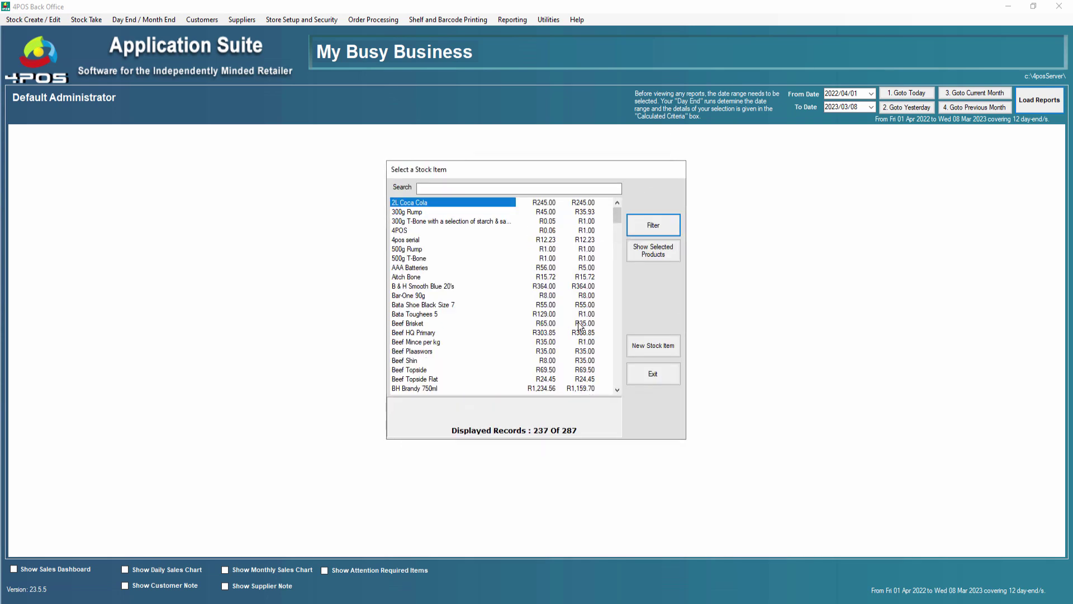
left_click(652, 251)
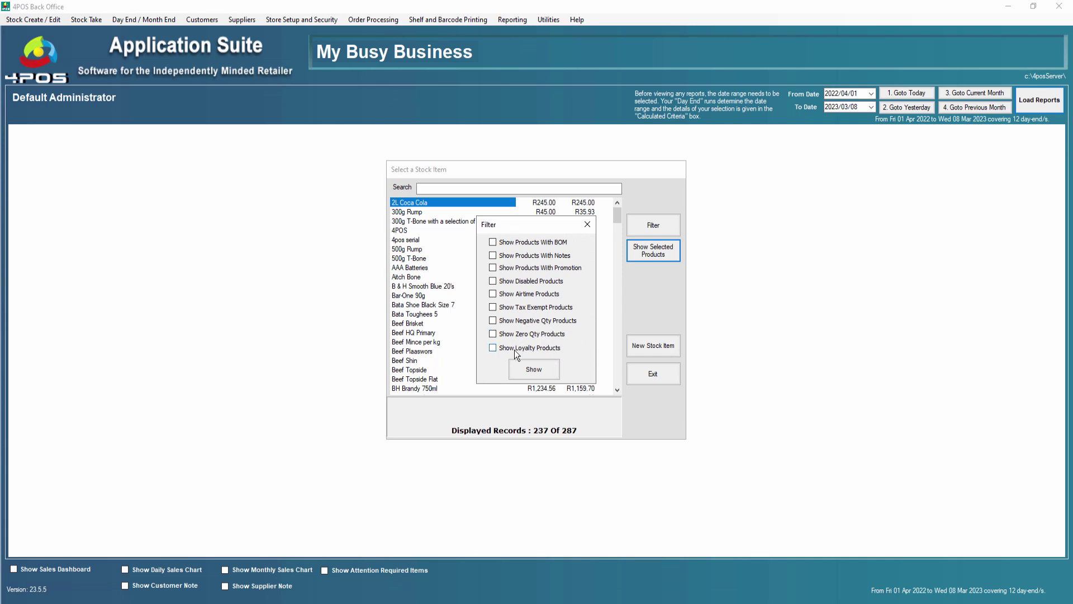
left_click(530, 364)
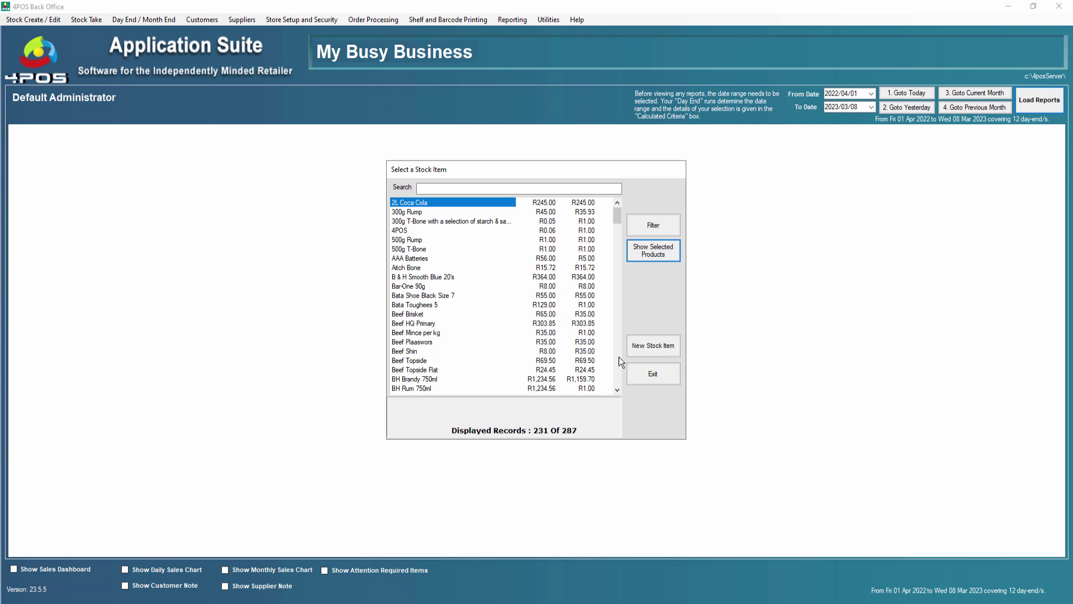
Close the stock list declining the POS update, then open Maintain Loyalty Point Grid
left_click(670, 379)
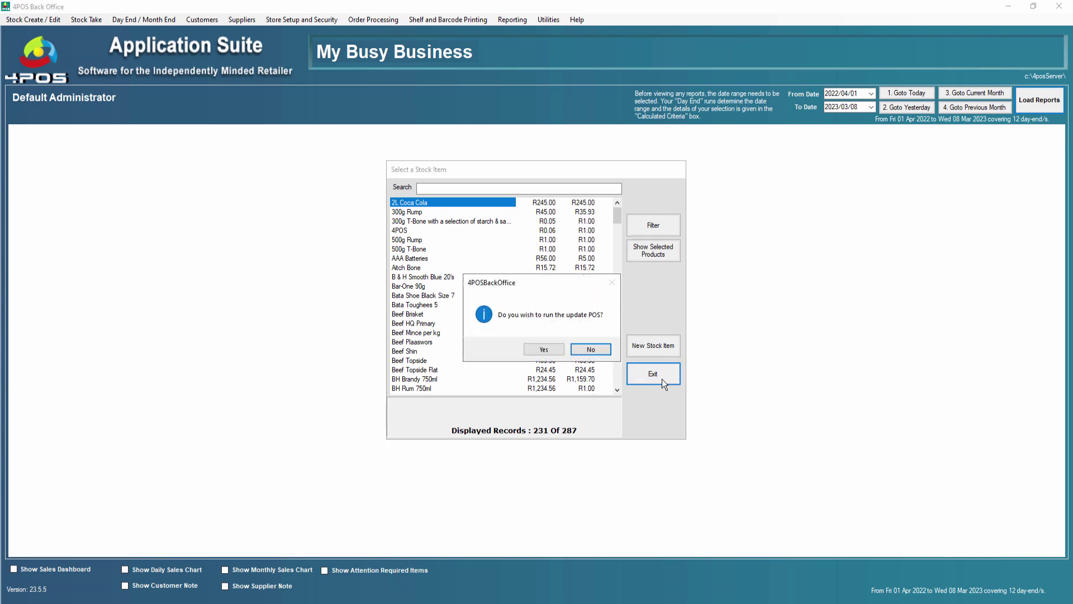
left_click(591, 350)
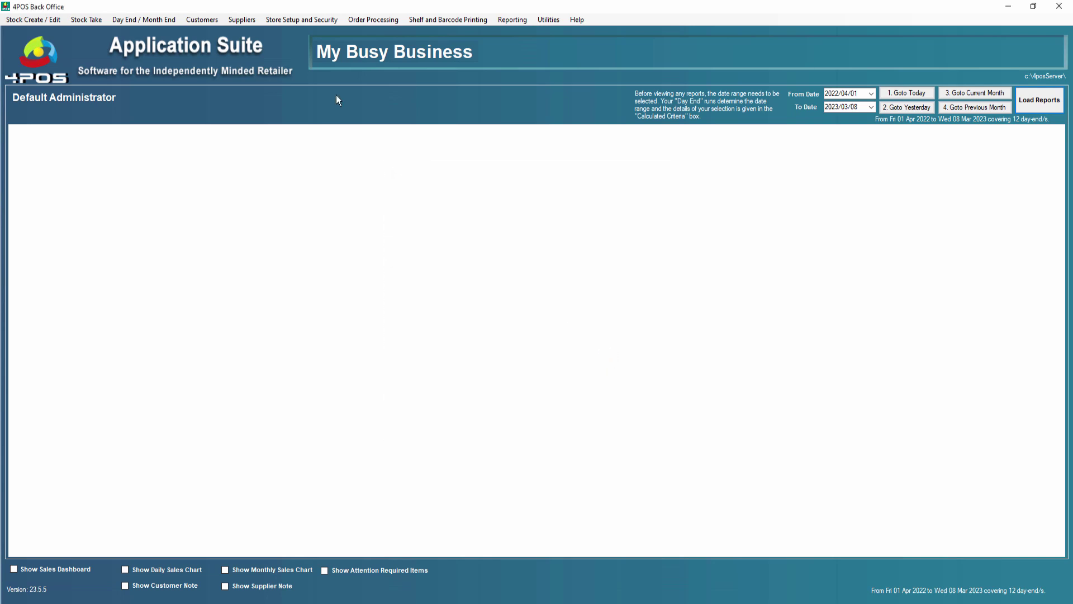
left_click(309, 19)
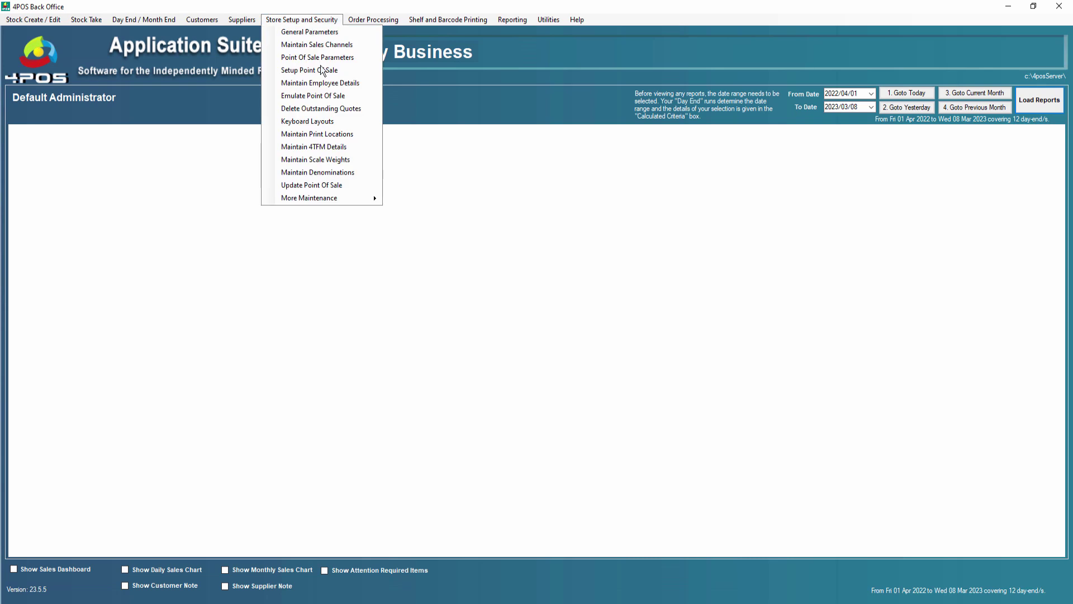
mouse_move(334, 197)
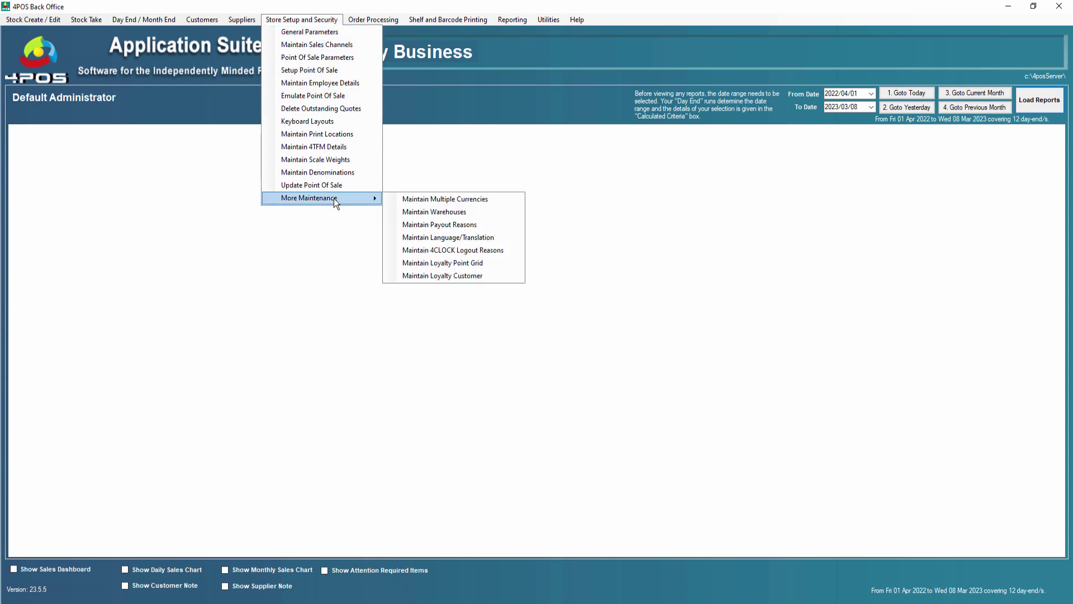
left_click(464, 264)
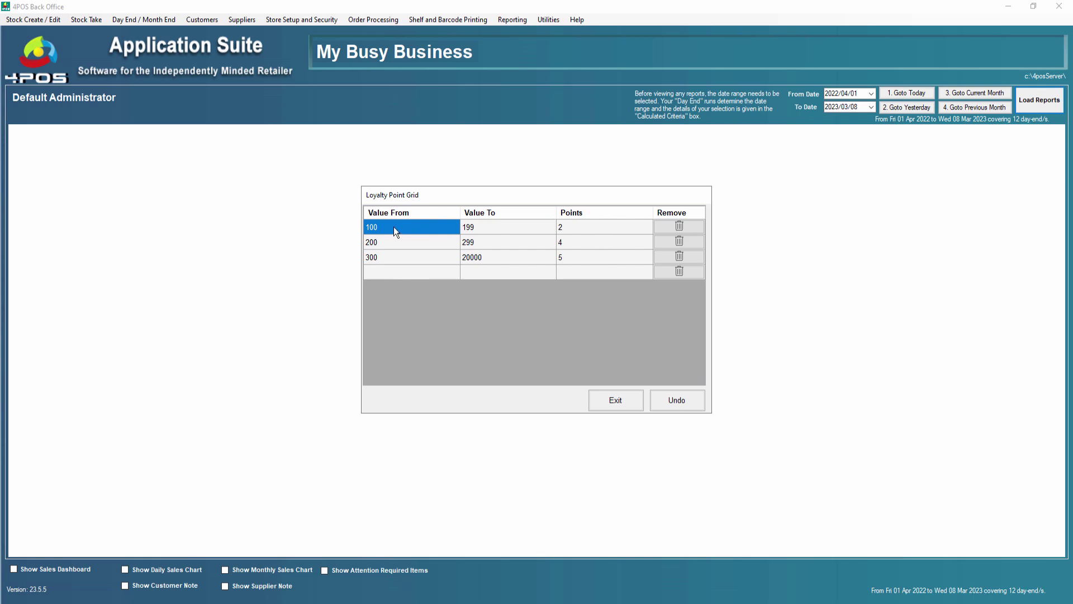
left_click(484, 228)
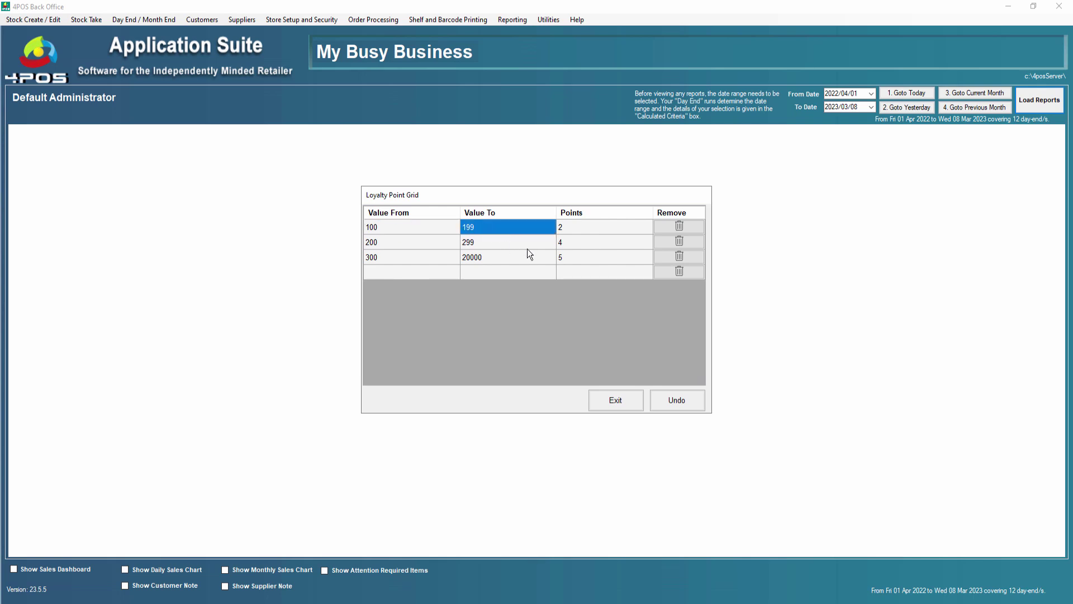
left_click(583, 231)
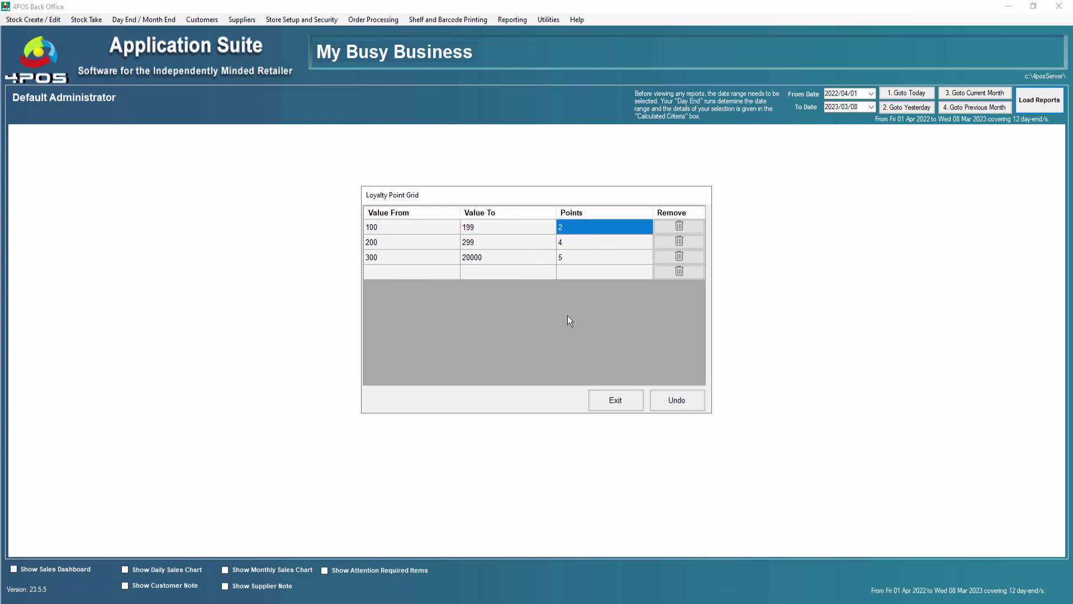
left_click(397, 242)
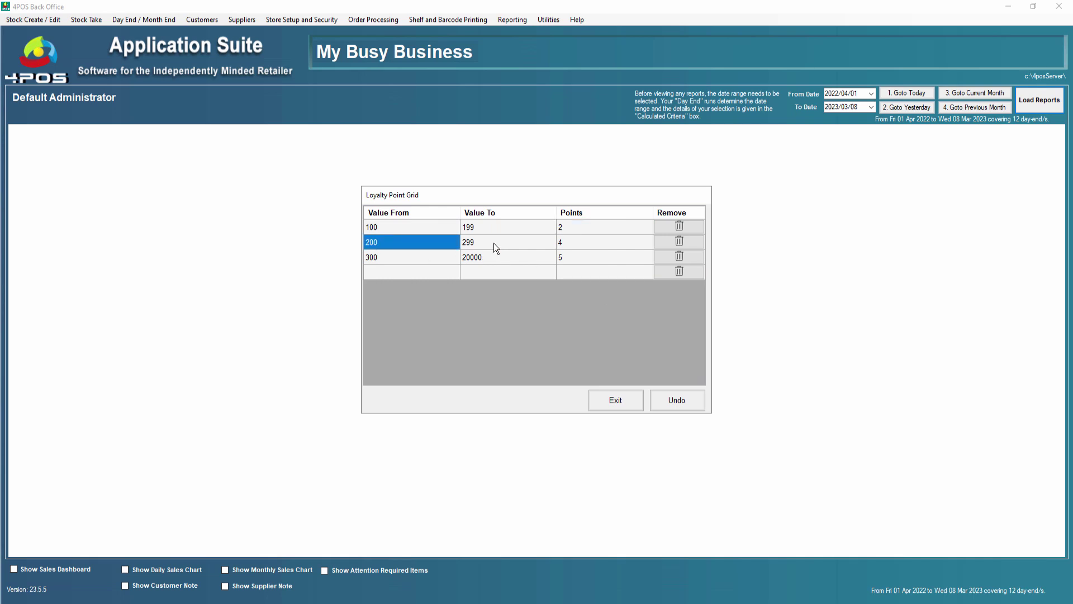
left_click(494, 243)
left_click(574, 249)
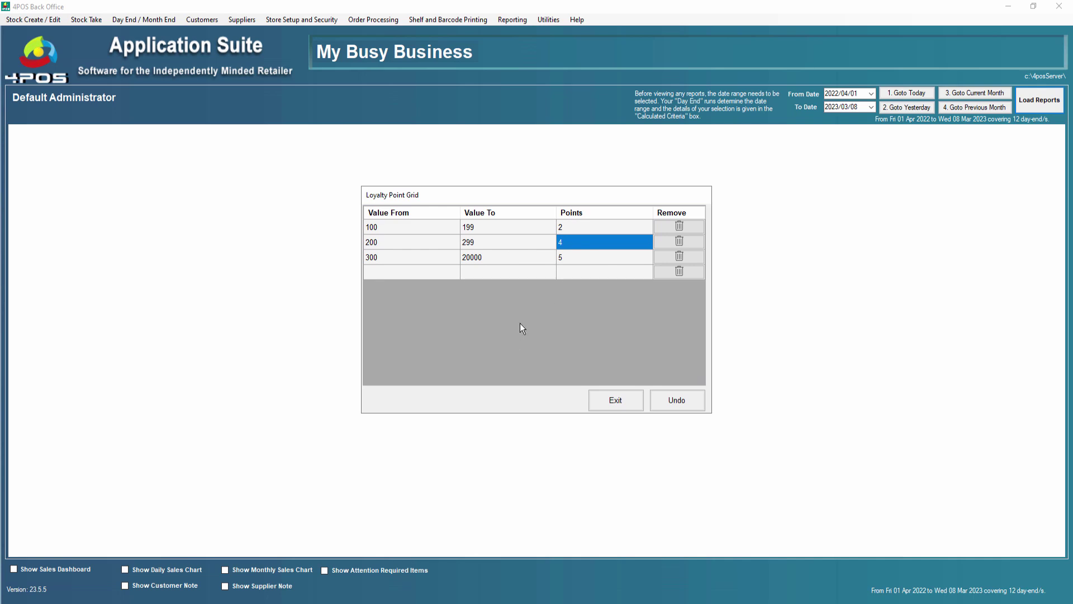
left_click(395, 256)
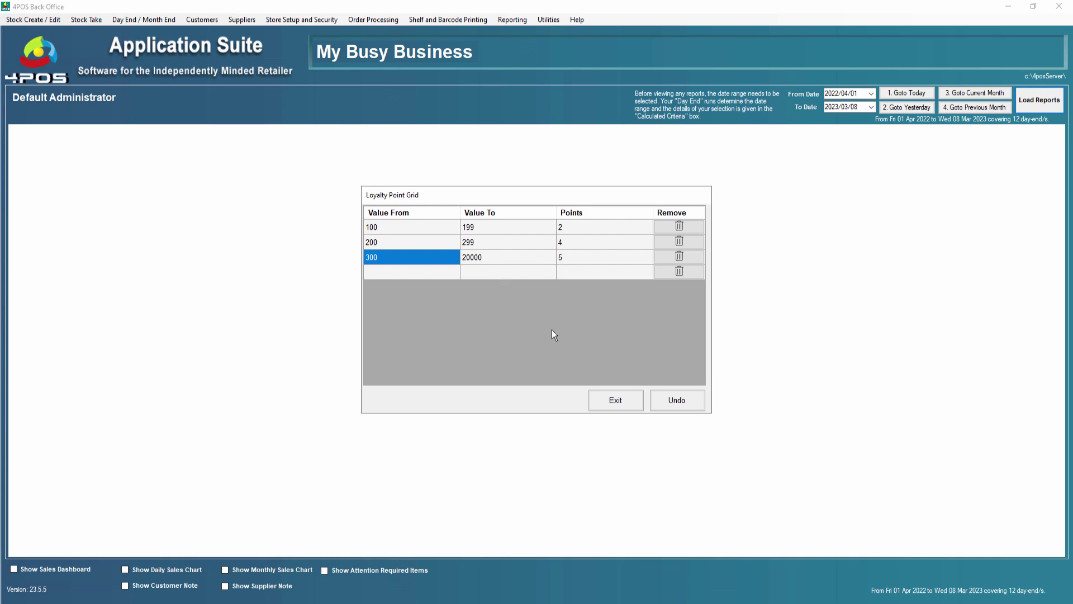
Close the point grid without the till update and open loyalty customer maintenance
left_click(628, 402)
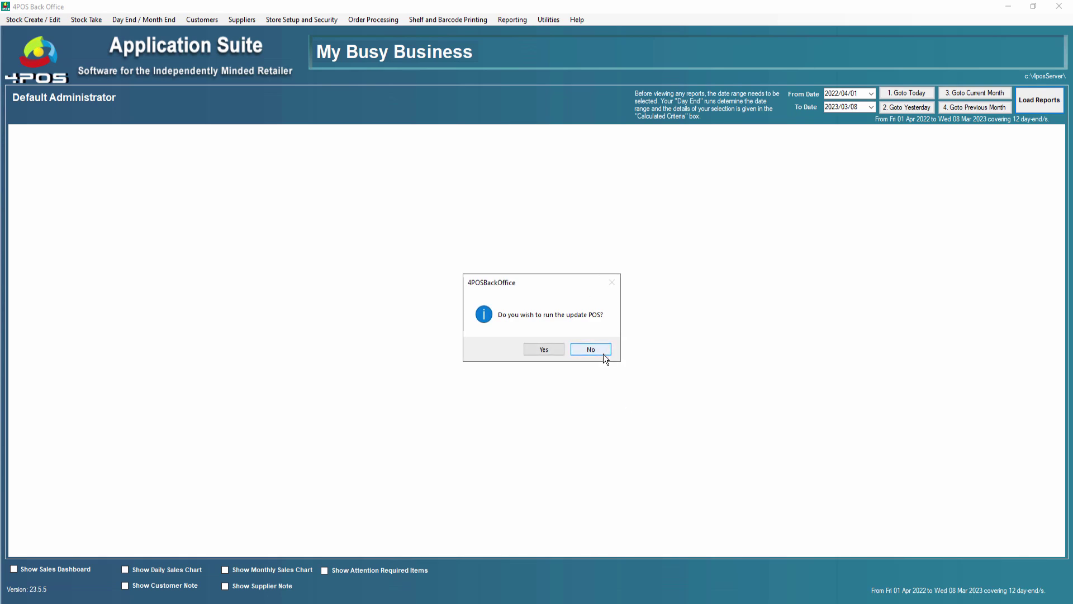
left_click(602, 352)
left_click(307, 23)
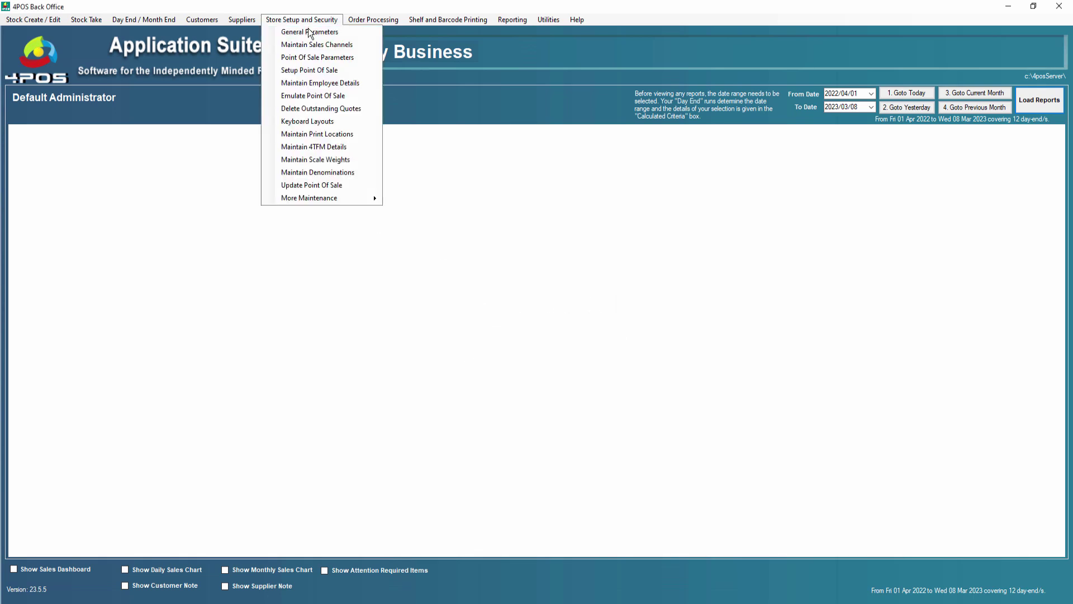
mouse_move(353, 202)
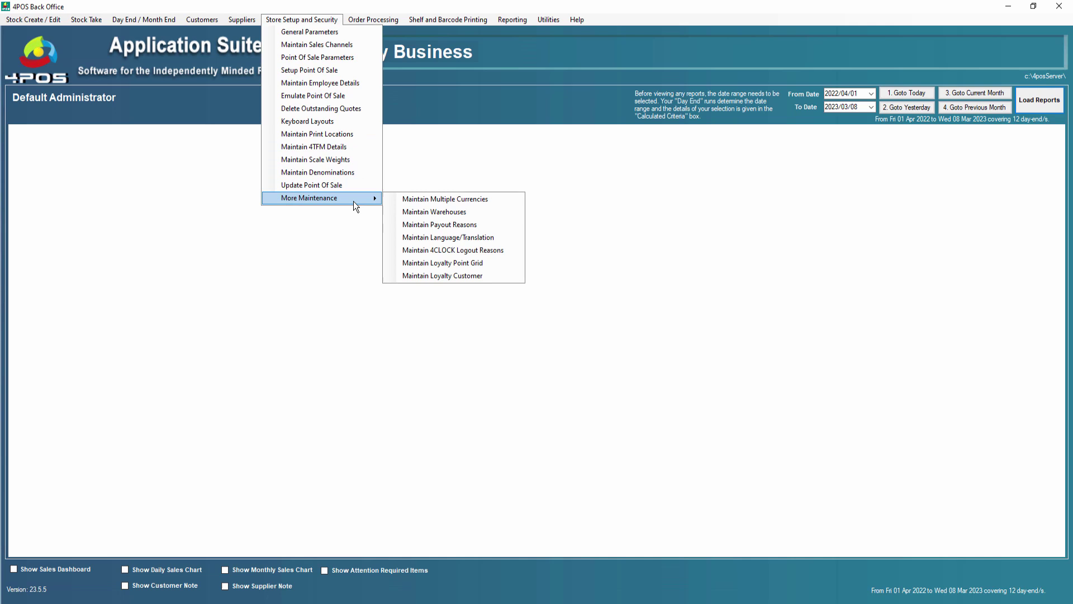
left_click(460, 276)
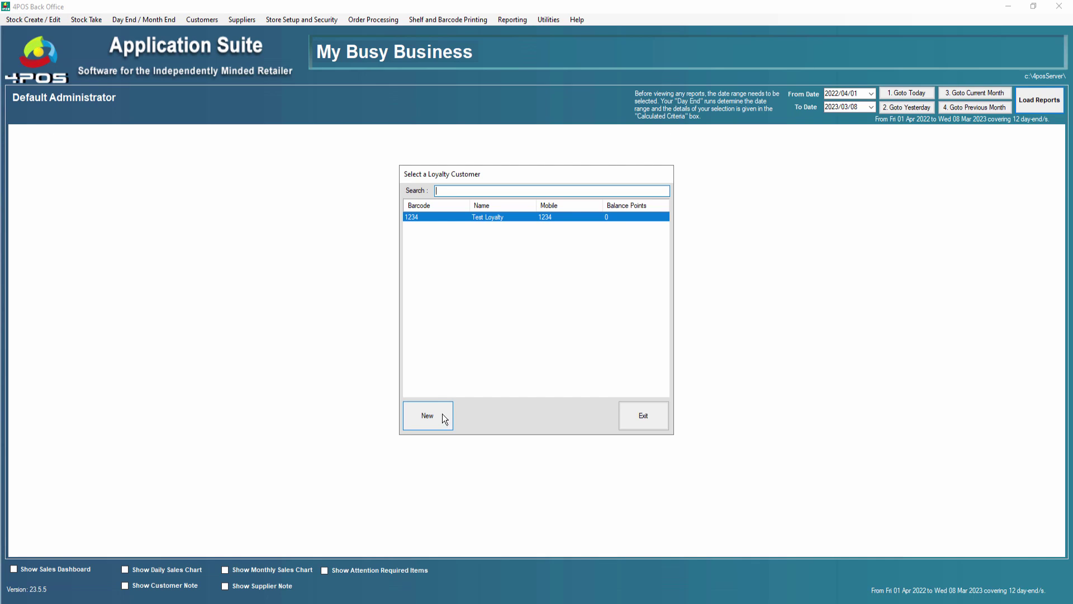
Create a new loyalty customer with barcode, customer name and mobile number, then save it
left_click(444, 418)
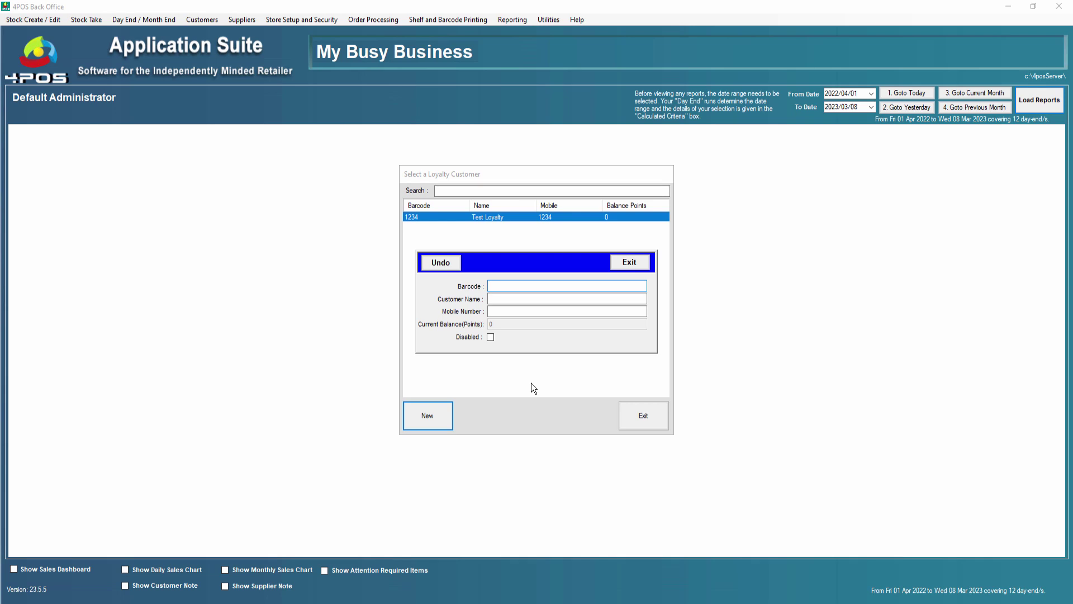
type("55")
type("Test 55")
type("555")
left_click(629, 263)
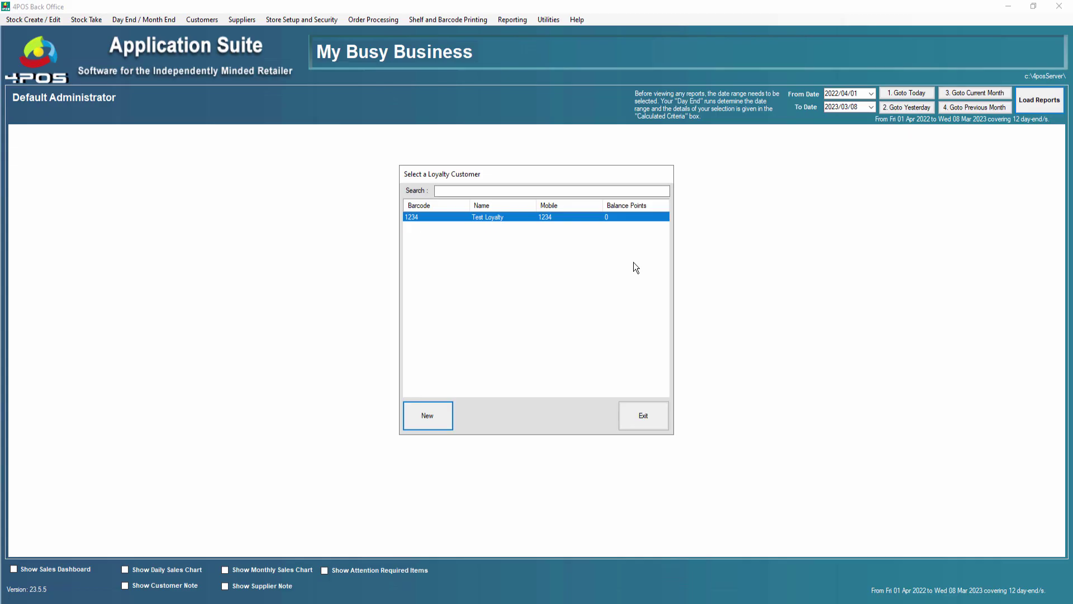
Close the customer list, leave 'Only allow scanner' unticked, and clear the 10-point redeem prompt
left_click(649, 418)
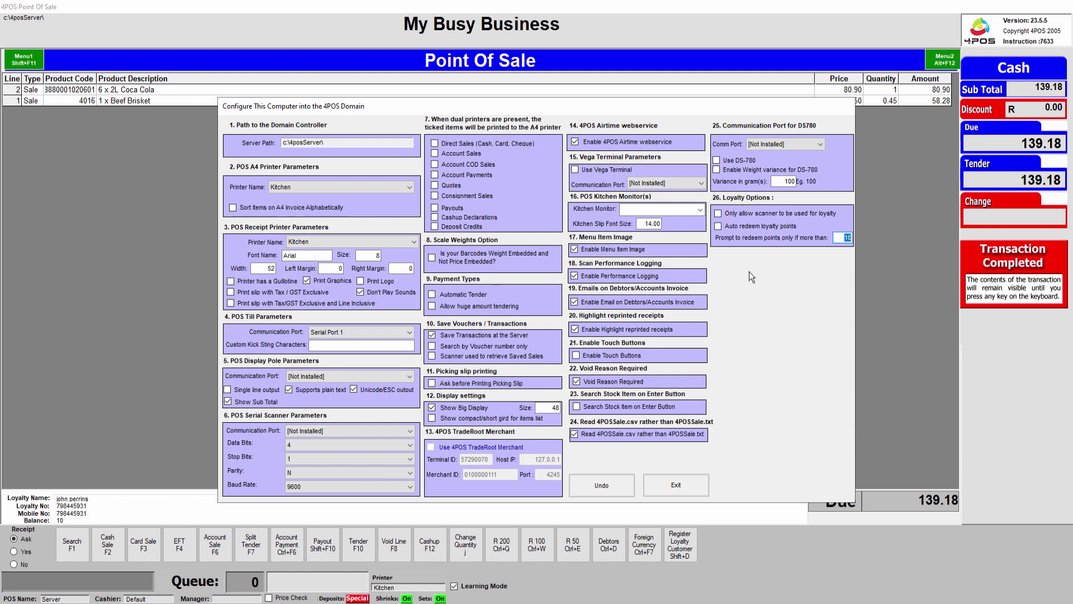
left_click(718, 213)
left_click(718, 213)
double_click(842, 238)
Open the Loyalty deposit in Maintain Deposits and check its 1.00 inclusive bottle price
left_click(793, 574)
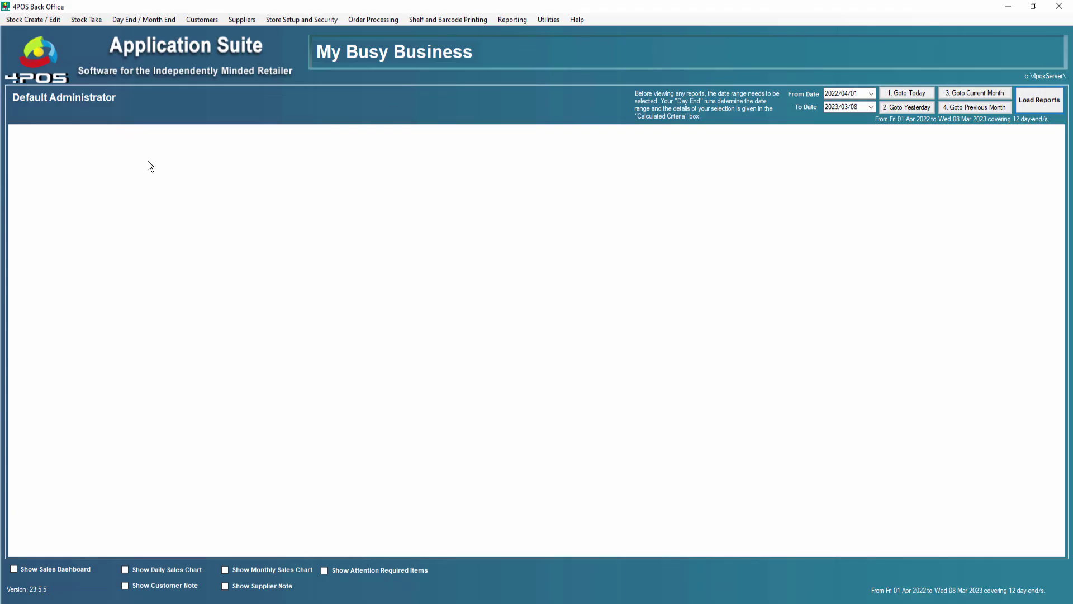
left_click(46, 19)
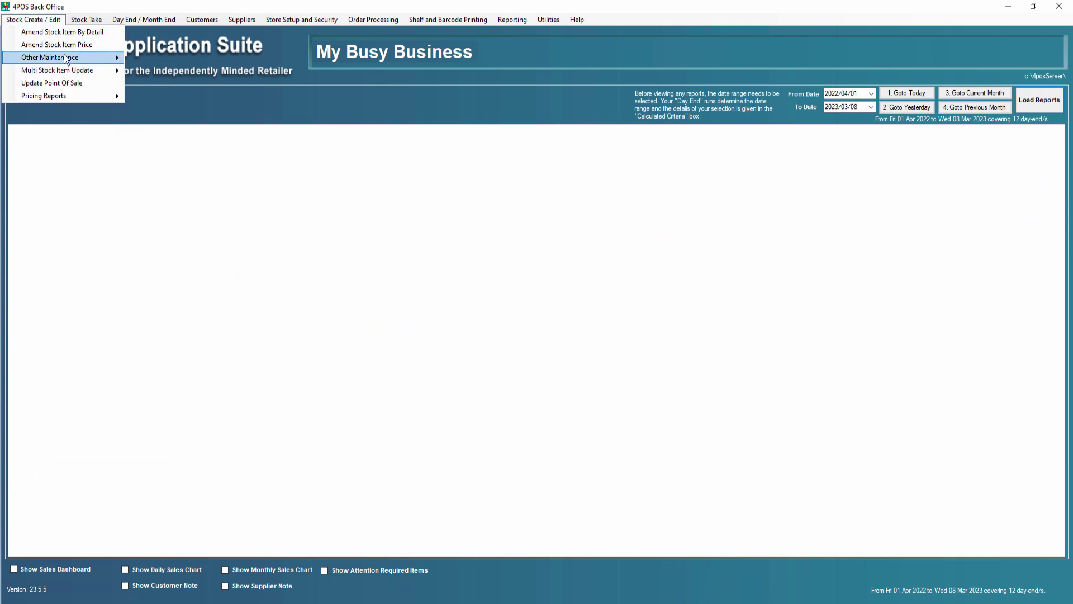
mouse_move(64, 57)
left_click(207, 85)
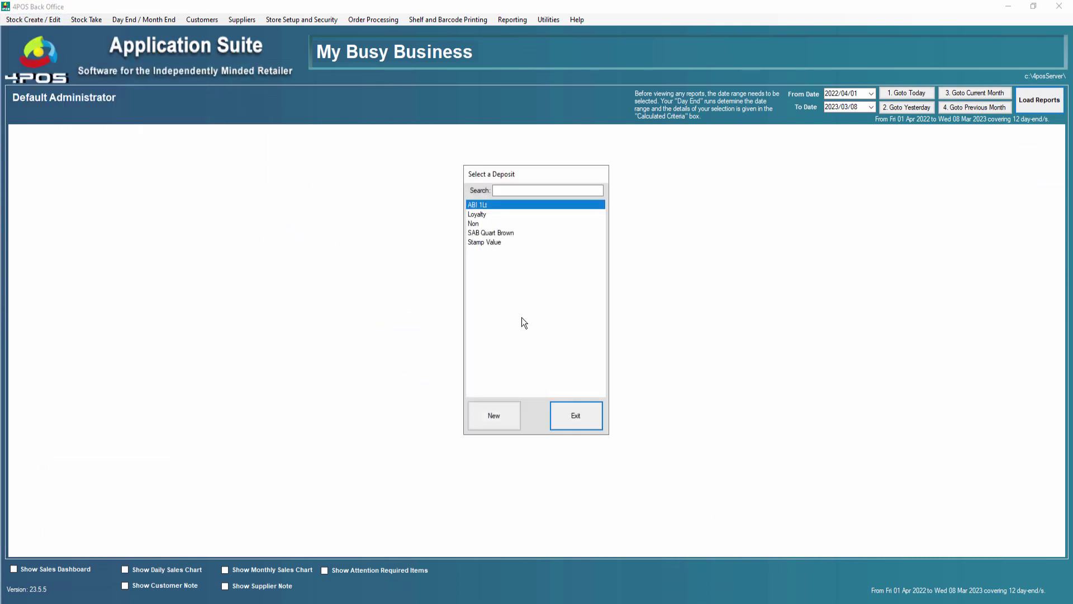
double_click(484, 215)
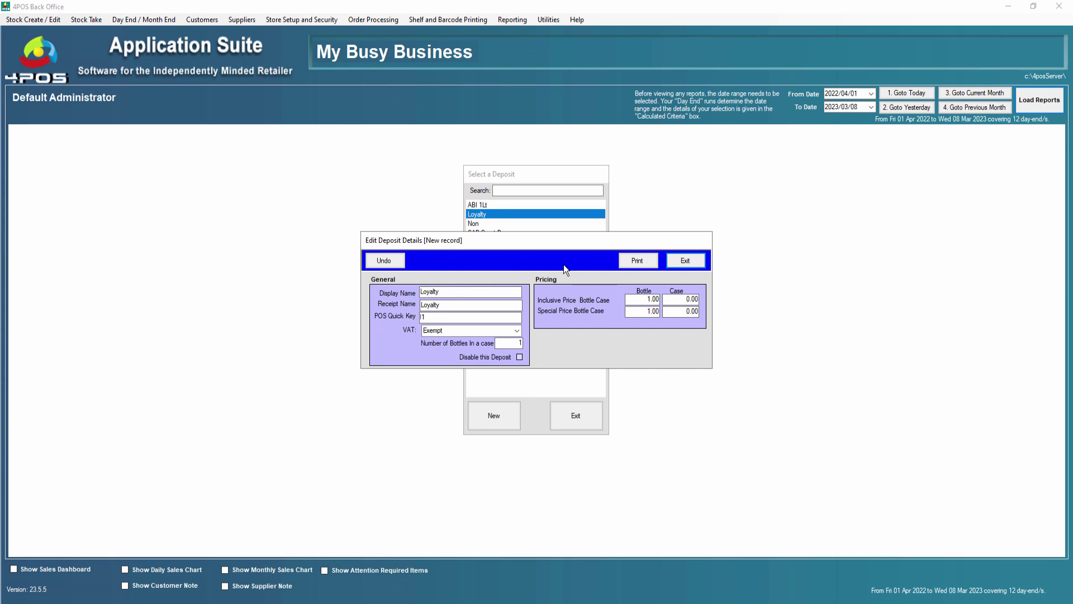
left_click(641, 297)
Close the deposit details, switch to the till, and add a 6 x 2L Coca Cola pack
left_click(689, 259)
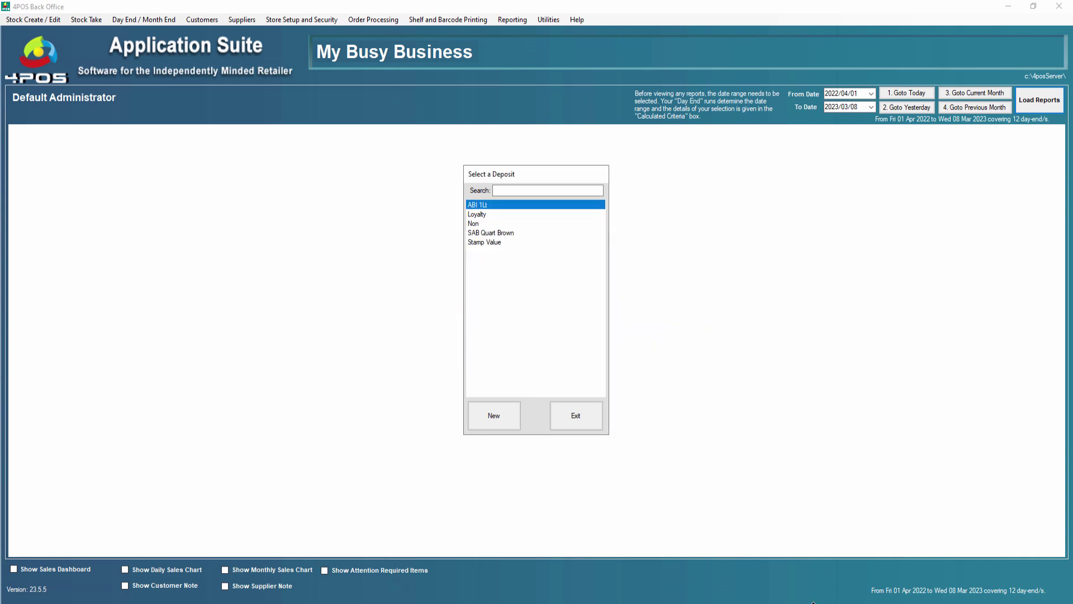
left_click(830, 525)
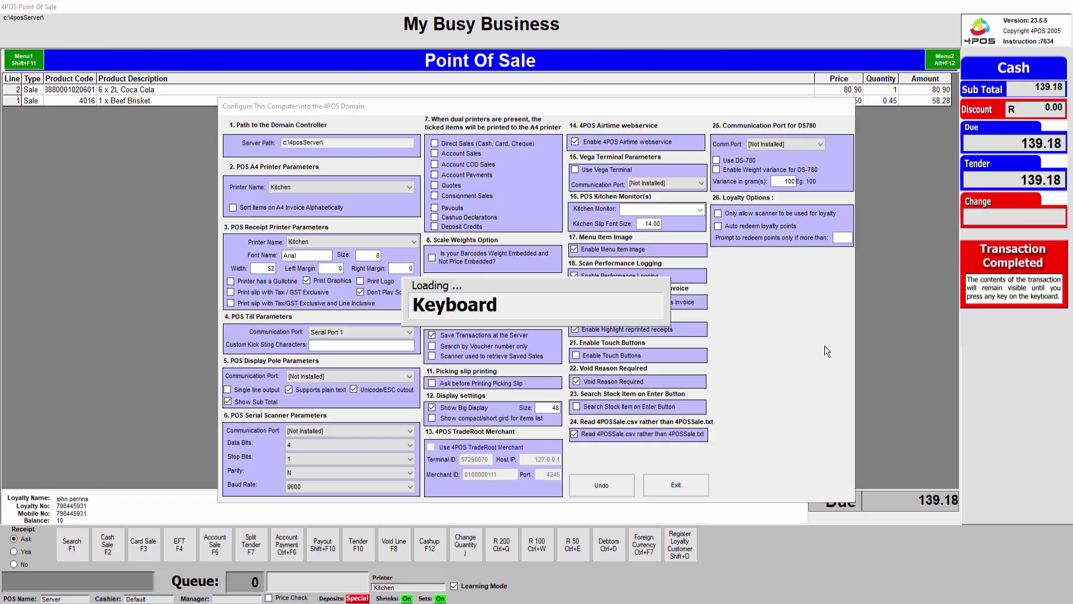
left_click(685, 488)
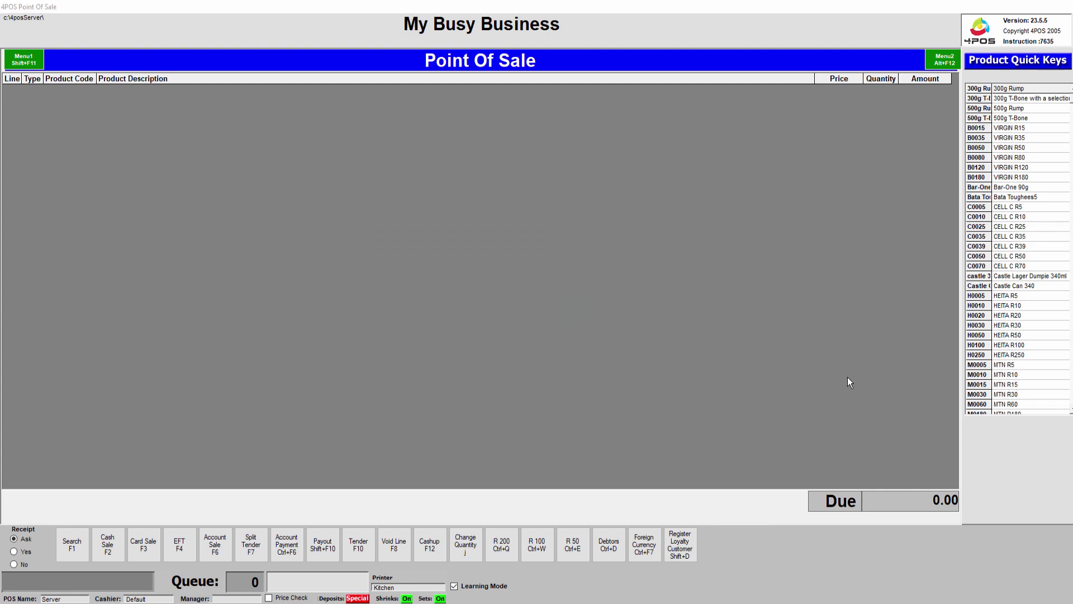
key("F1")
key("Return")
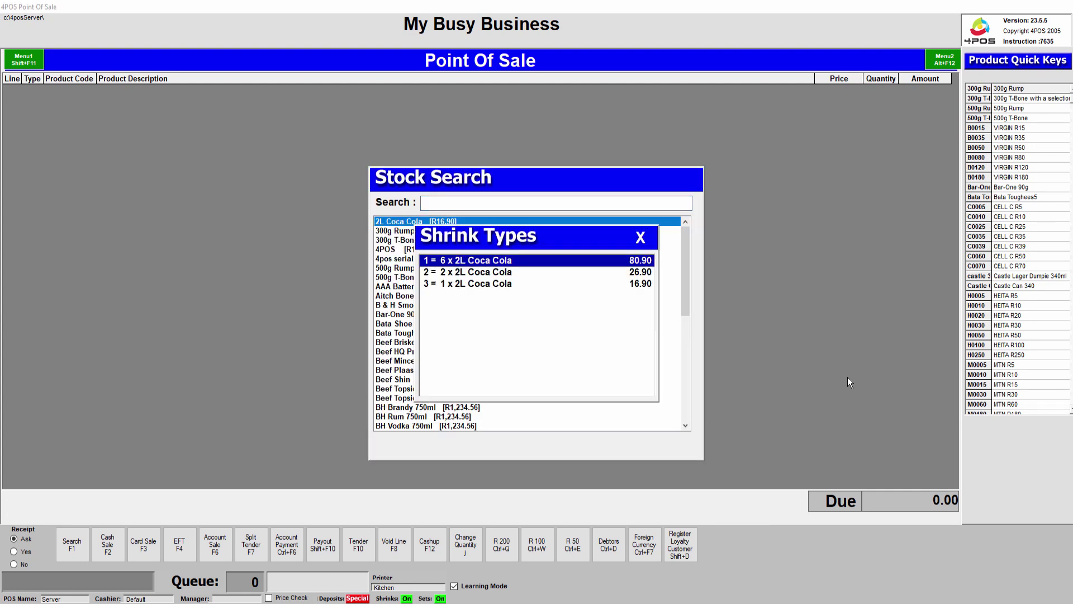
key("Return")
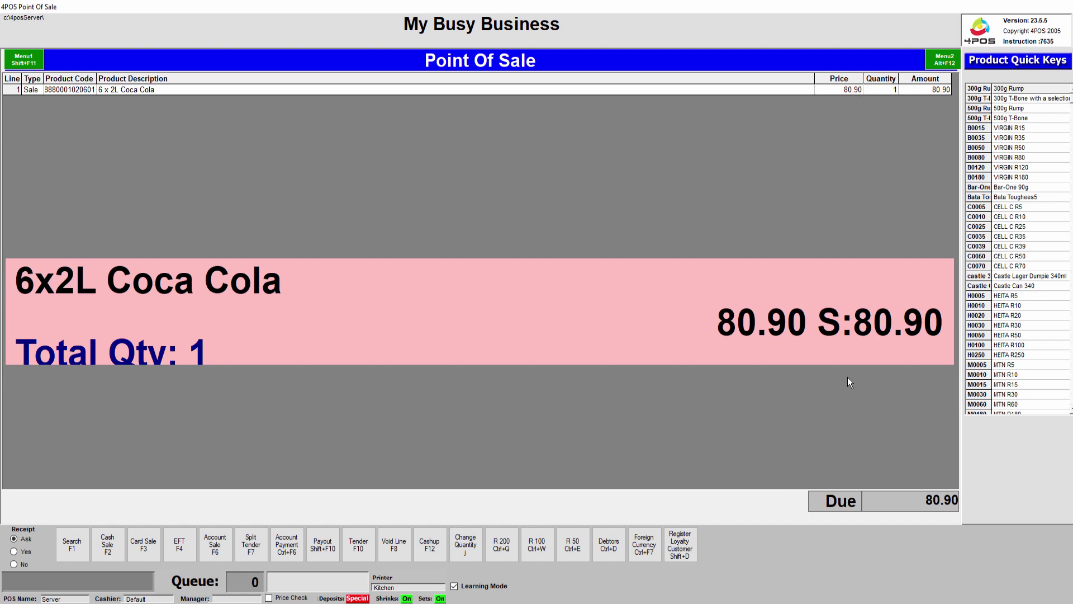
Search 'bri' and add Beef Brisket, bringing the sale to 210.40
key("F1")
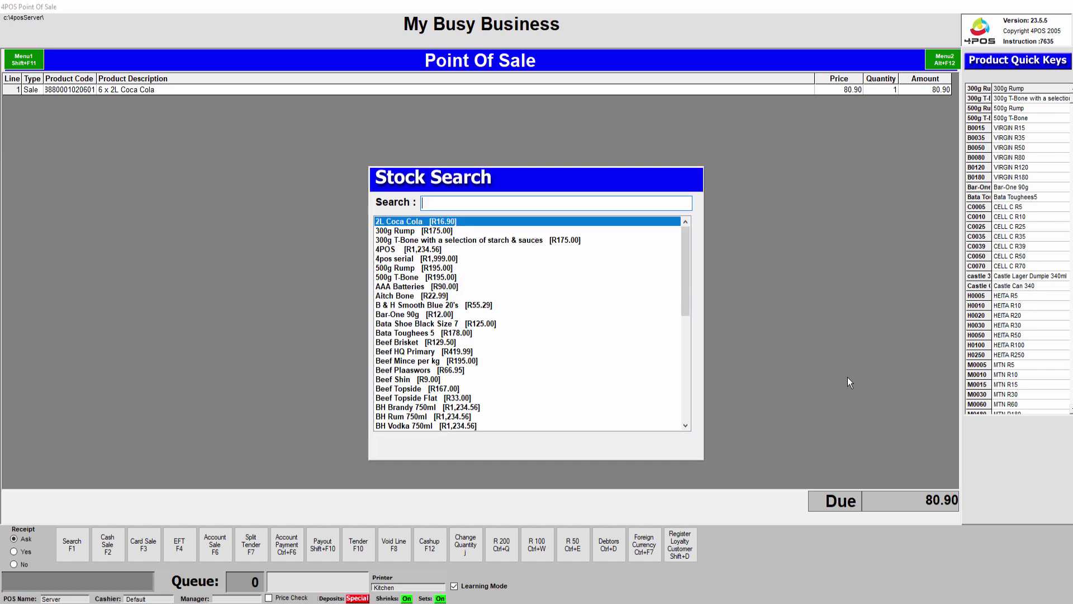
type("bri")
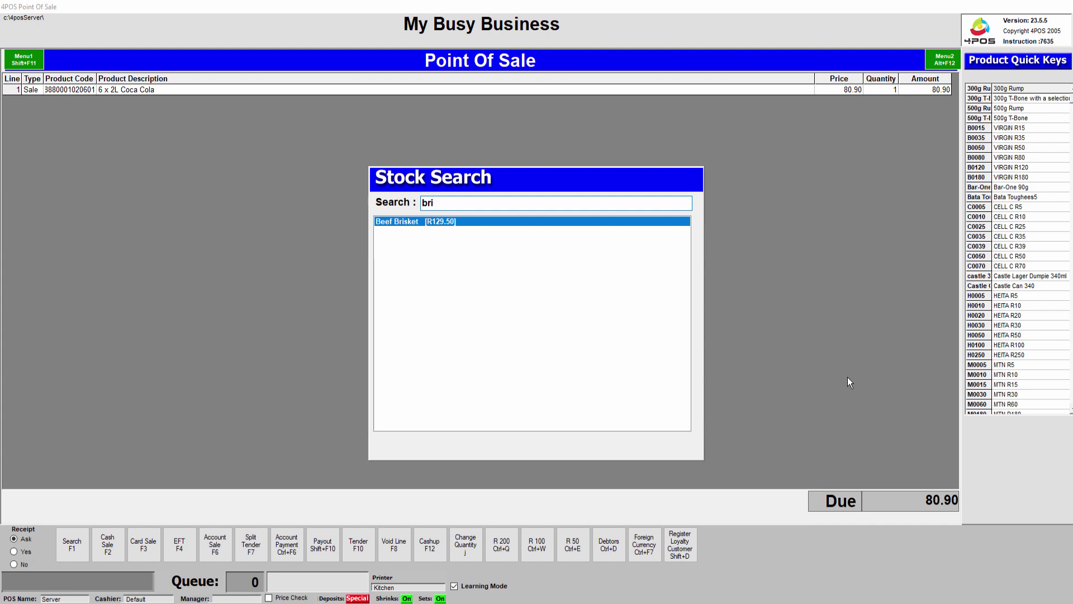
key("Return")
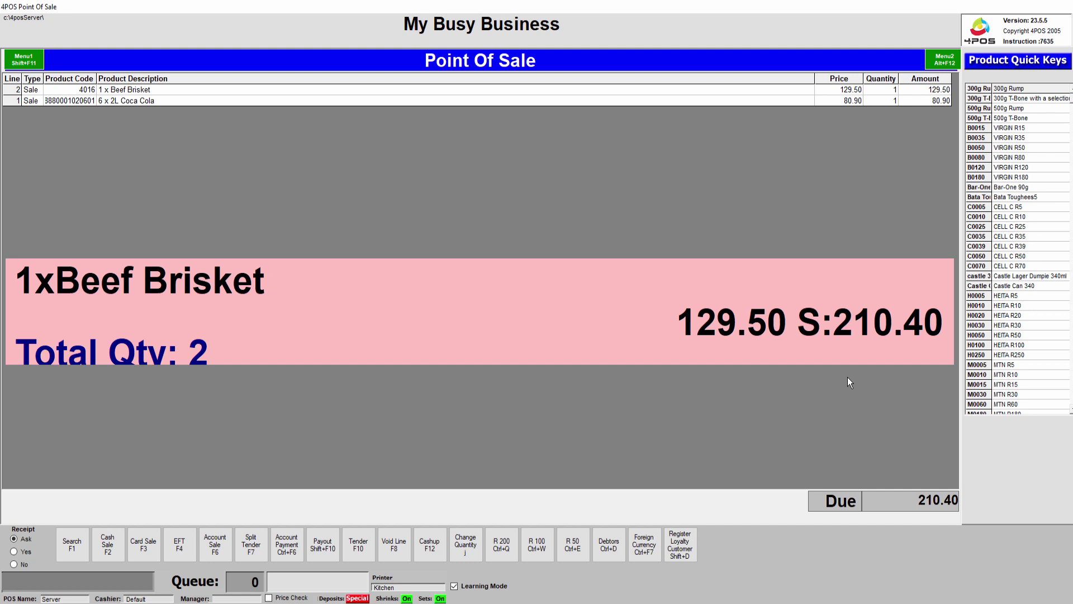
Change the Beef Brisket quantity to 0.45, bringing the amount due to 139.18
type("j")
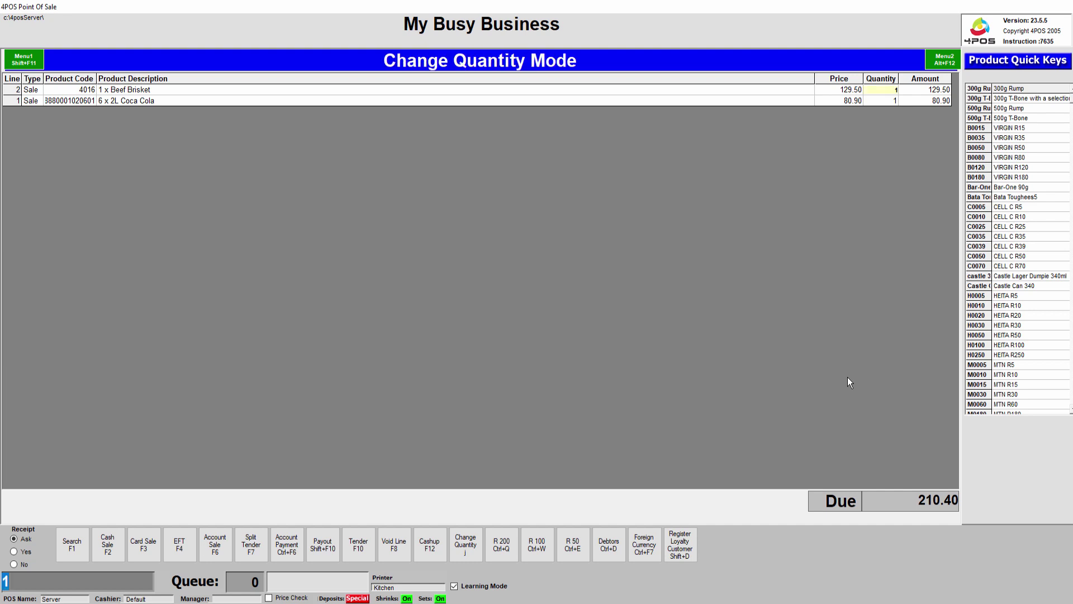
type("0.45")
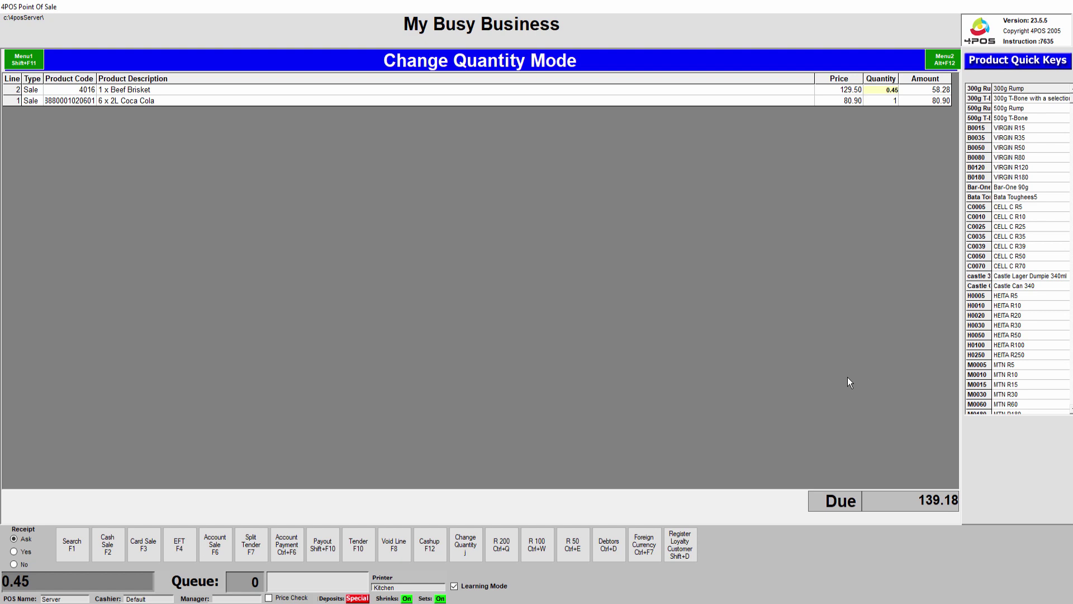
key("Return")
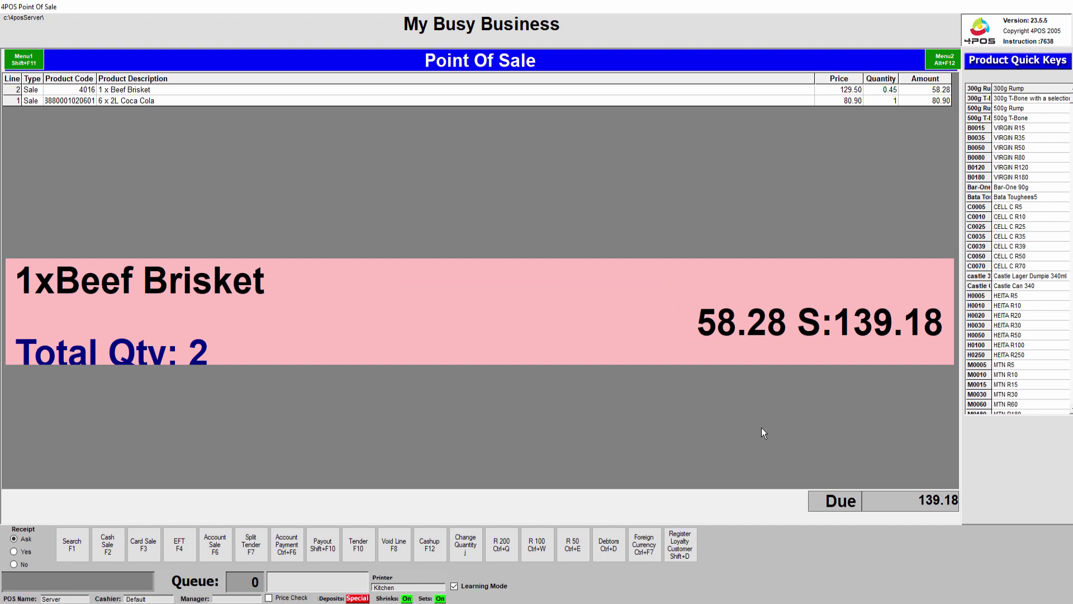
Attach the new test loyalty customer and complete the 139.18 sale in cash
left_click(683, 545)
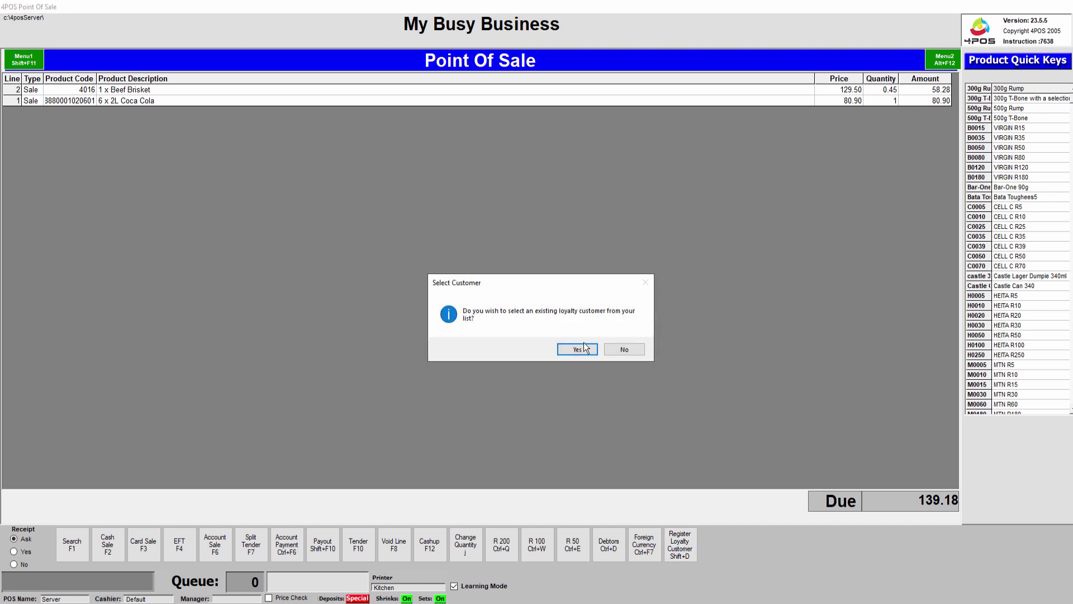
left_click(587, 354)
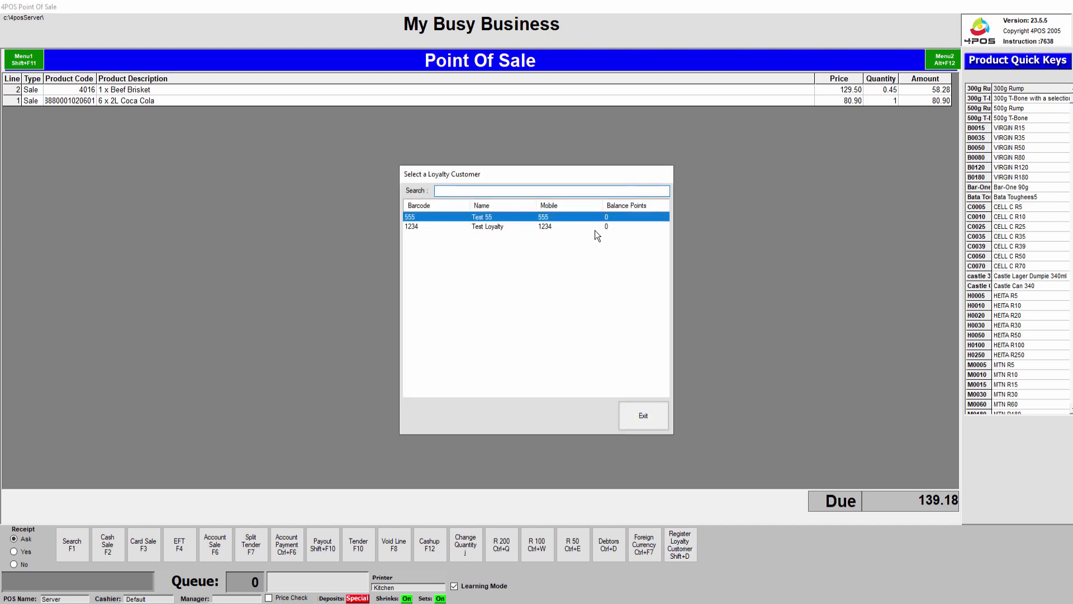
double_click(512, 215)
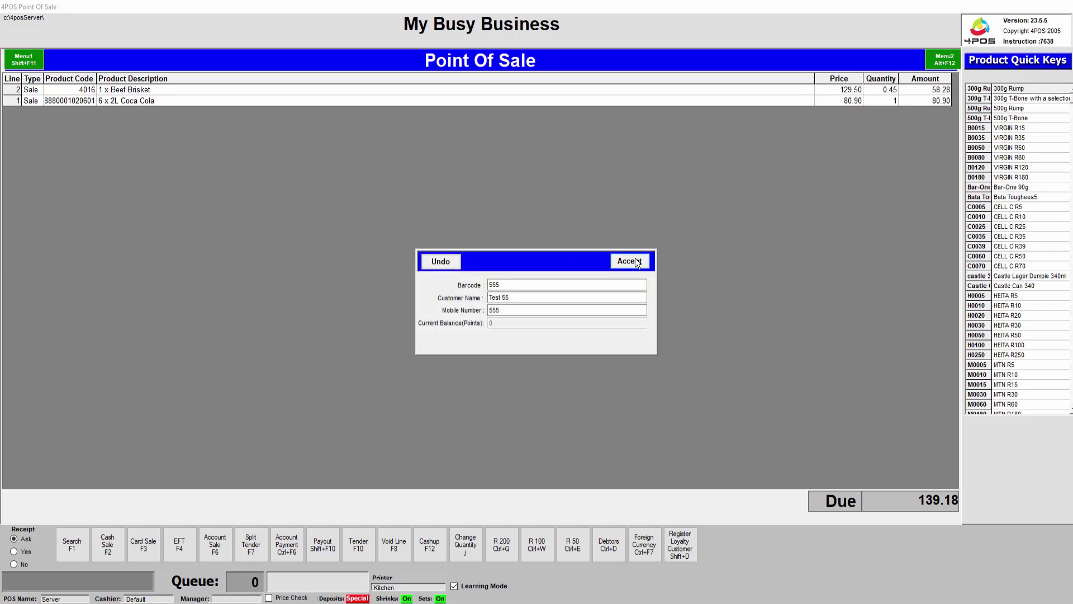
left_click(637, 262)
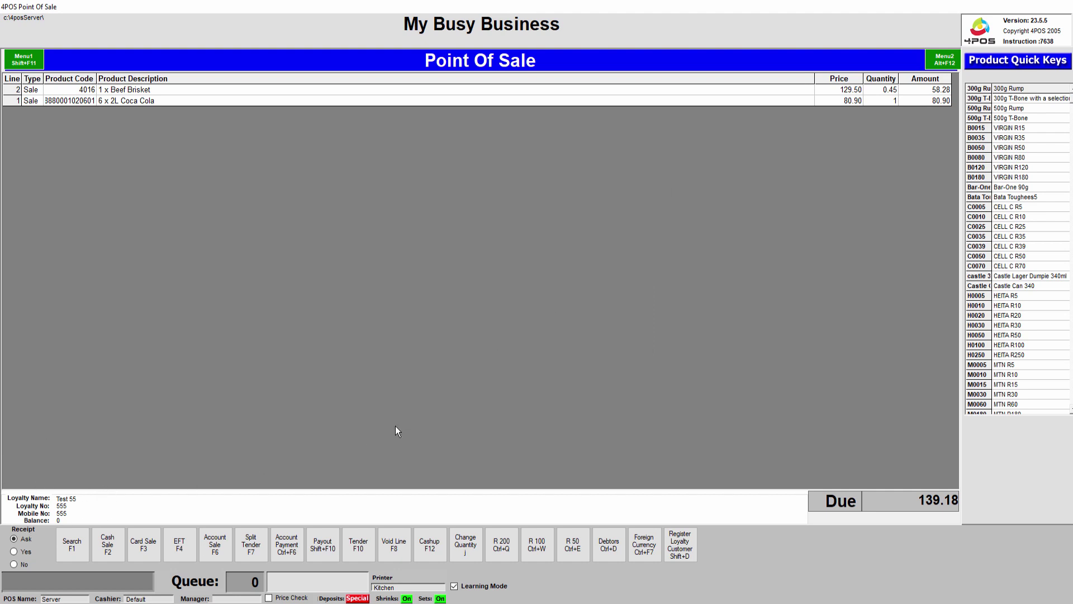
key("F2")
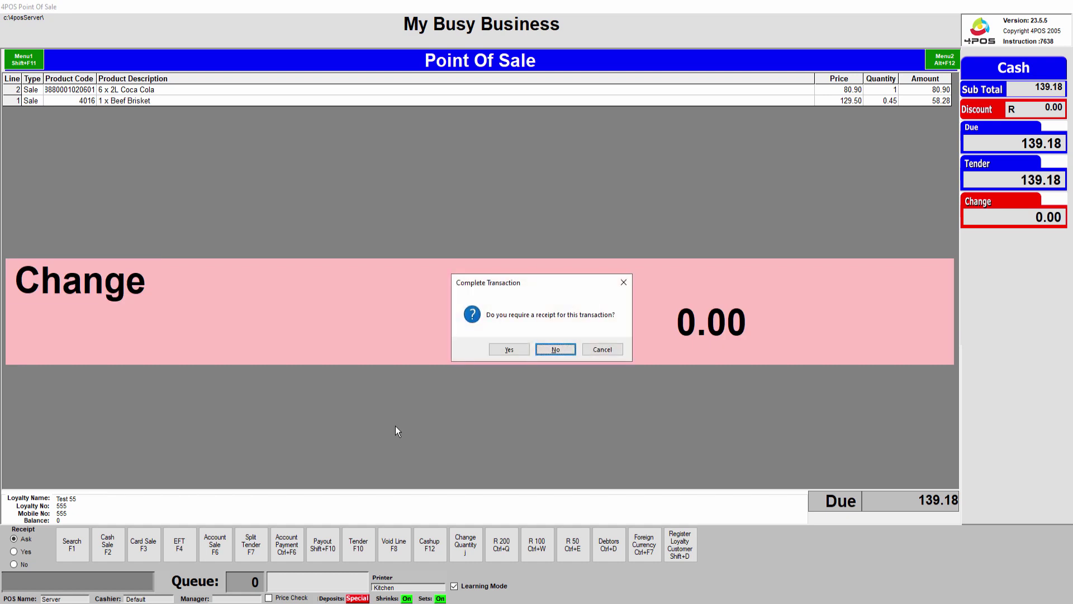
key("Return")
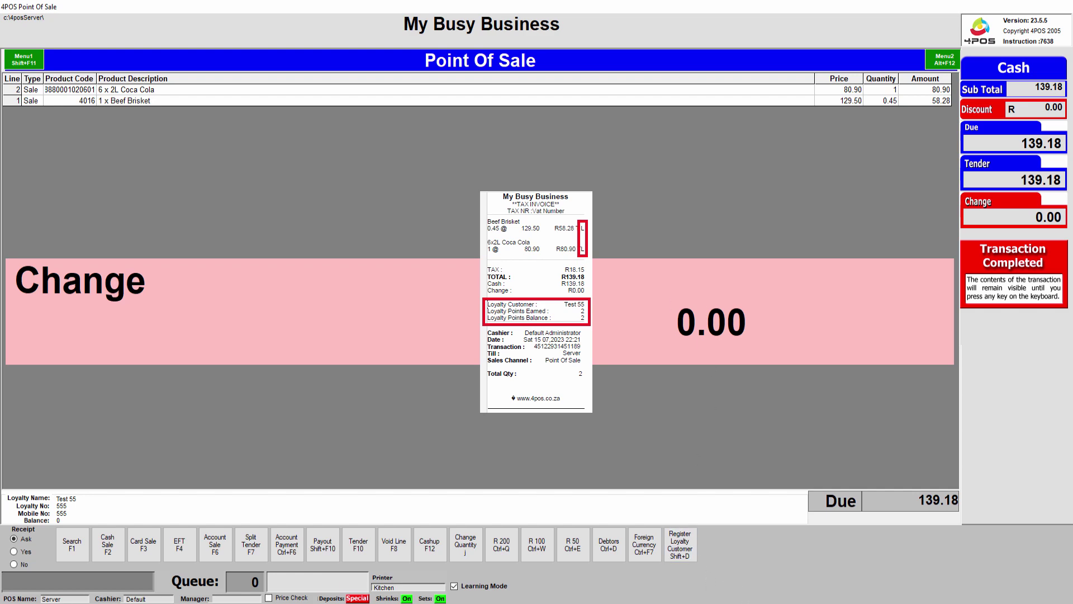
In Back Office, check the Maintain Loyalty Customer list for the 2-point balance, then exit
left_click(792, 581)
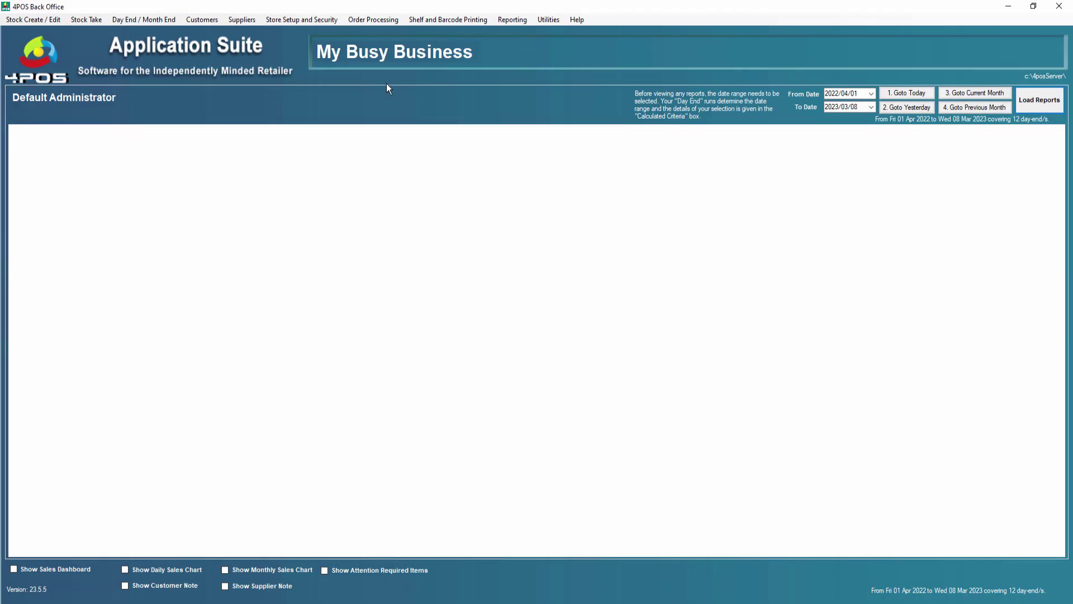
left_click(313, 20)
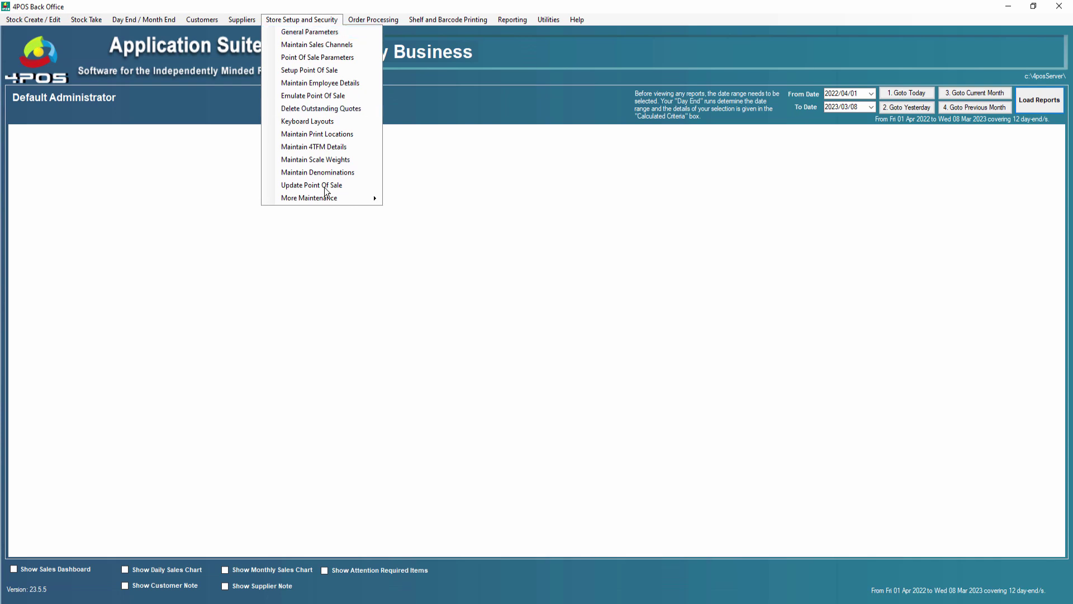
mouse_move(338, 198)
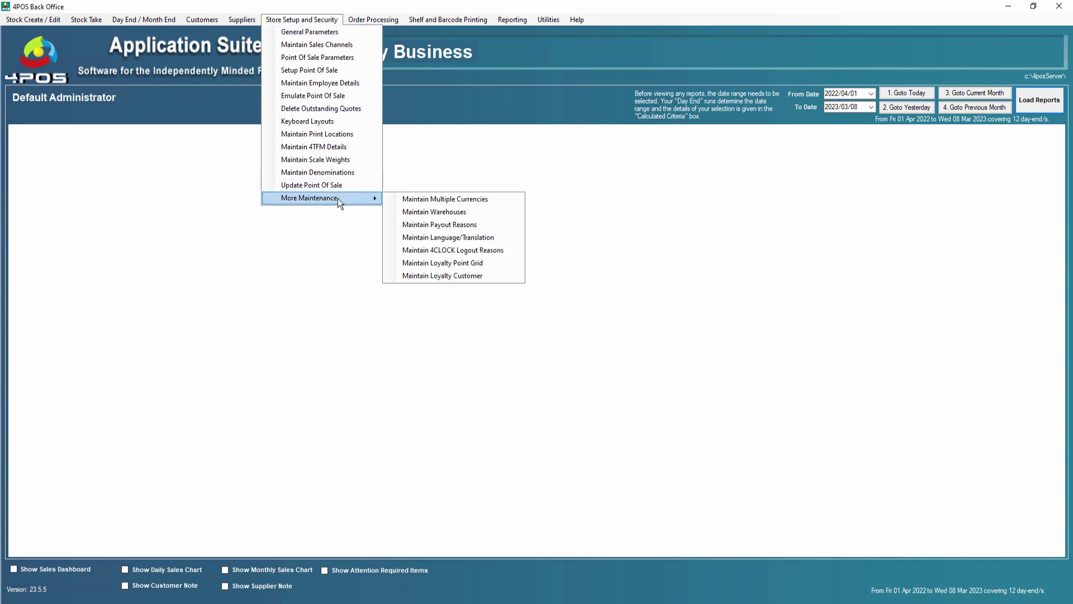
left_click(469, 278)
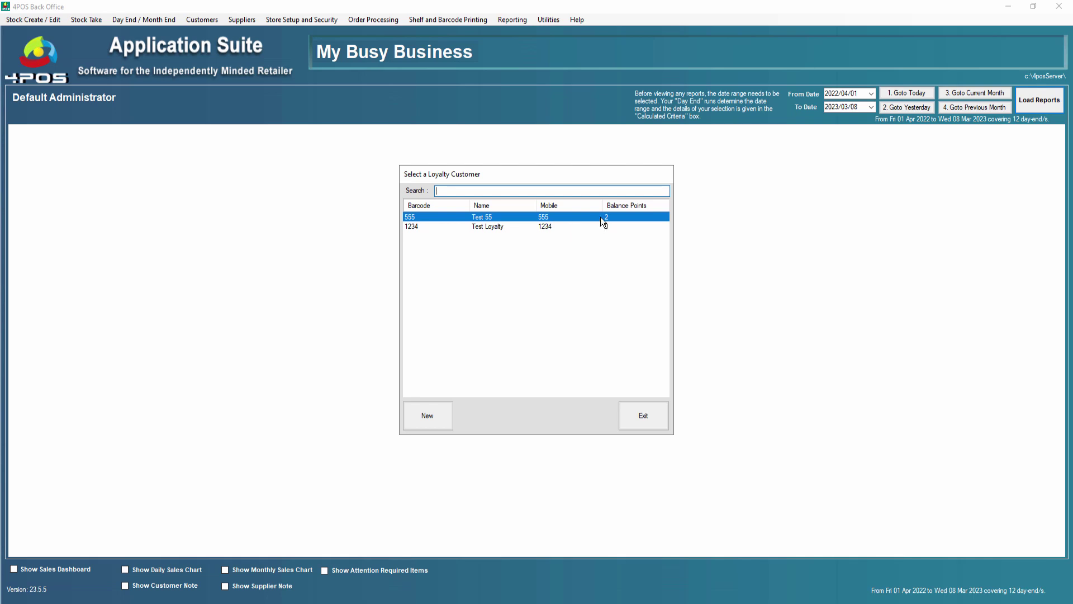
left_click(659, 420)
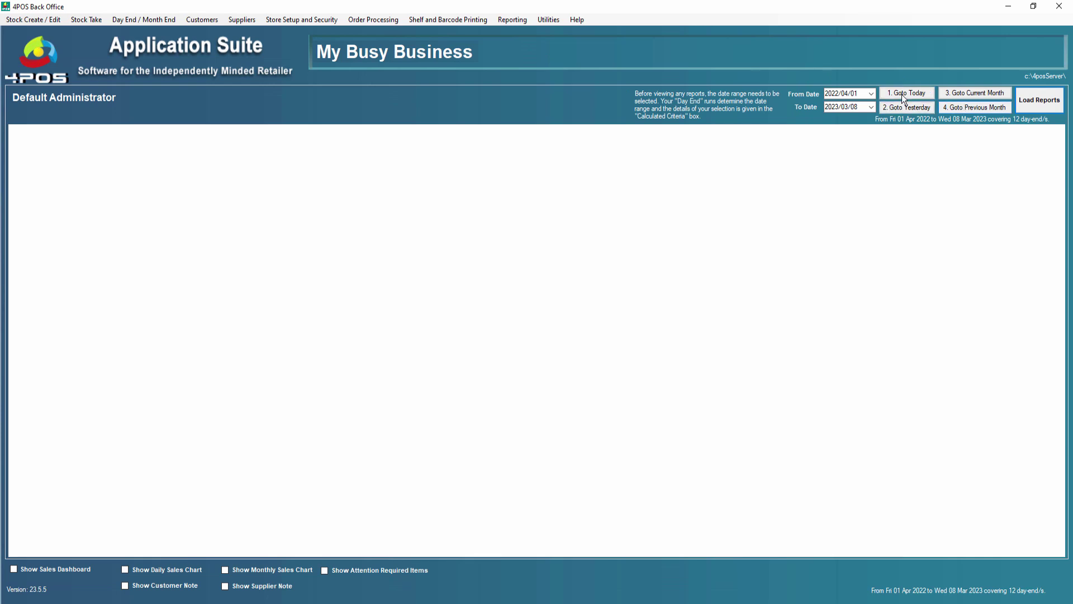
Open Reporting > 4POS Loyalty > Loyalty Points Earned
left_click(515, 19)
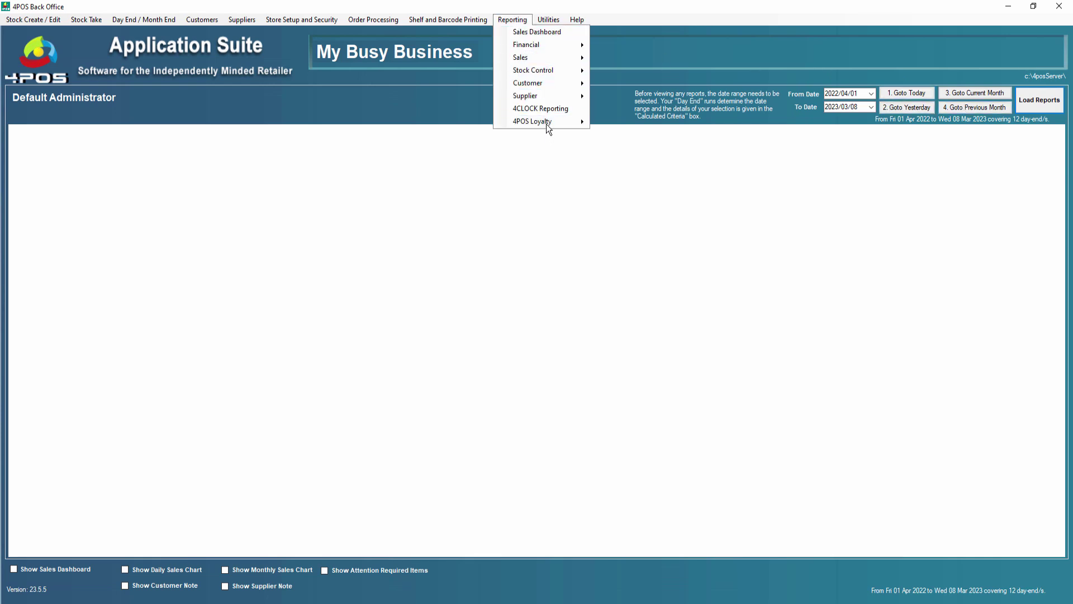
mouse_move(546, 123)
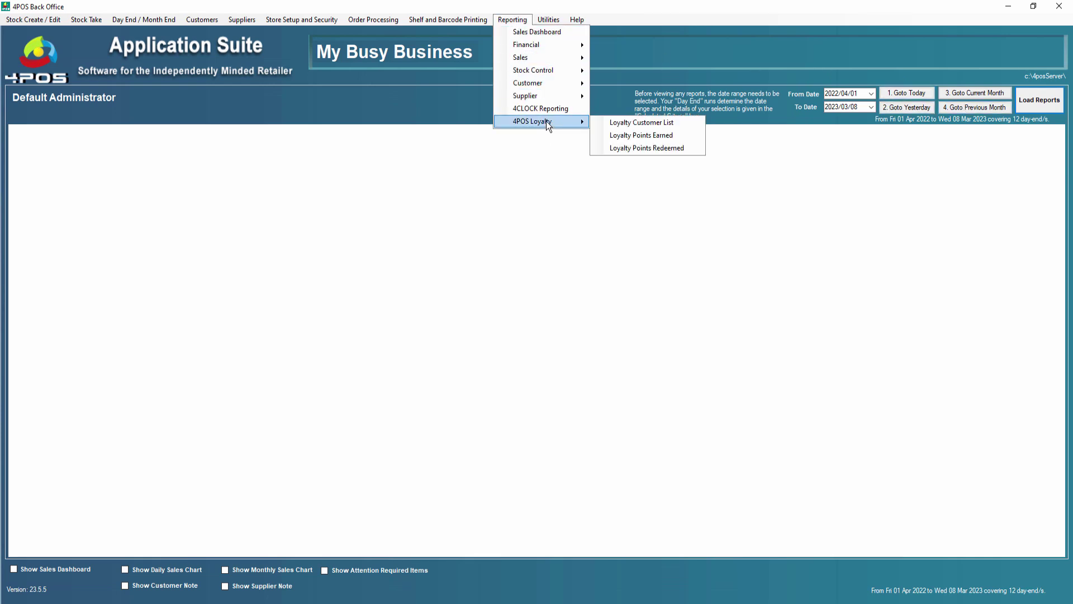
left_click(666, 136)
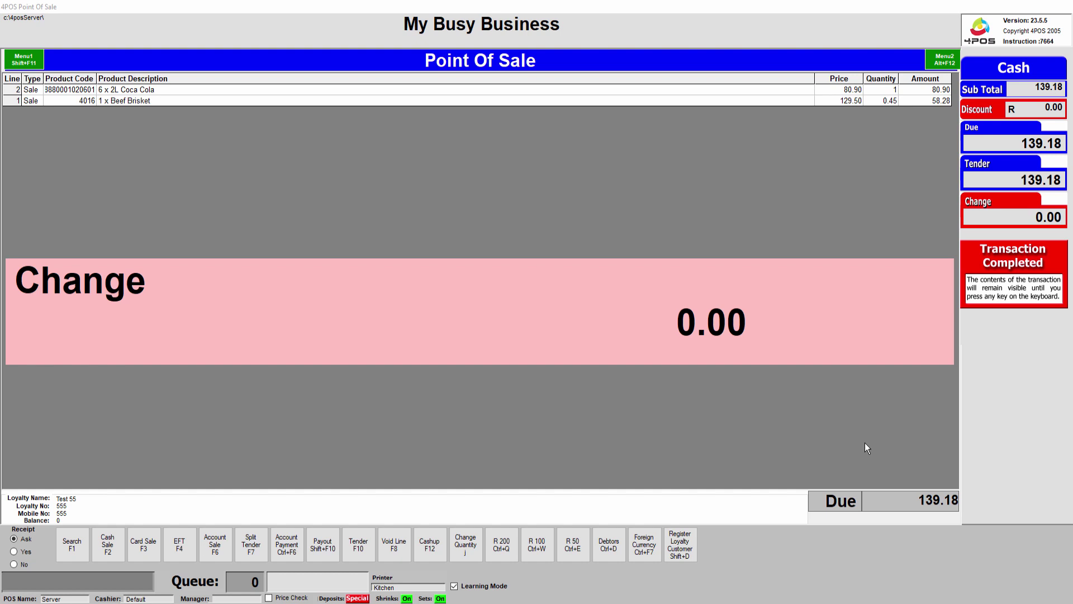
Search for Bata Toughees 5 and add the single 1 x pack at 178.00
key("F1")
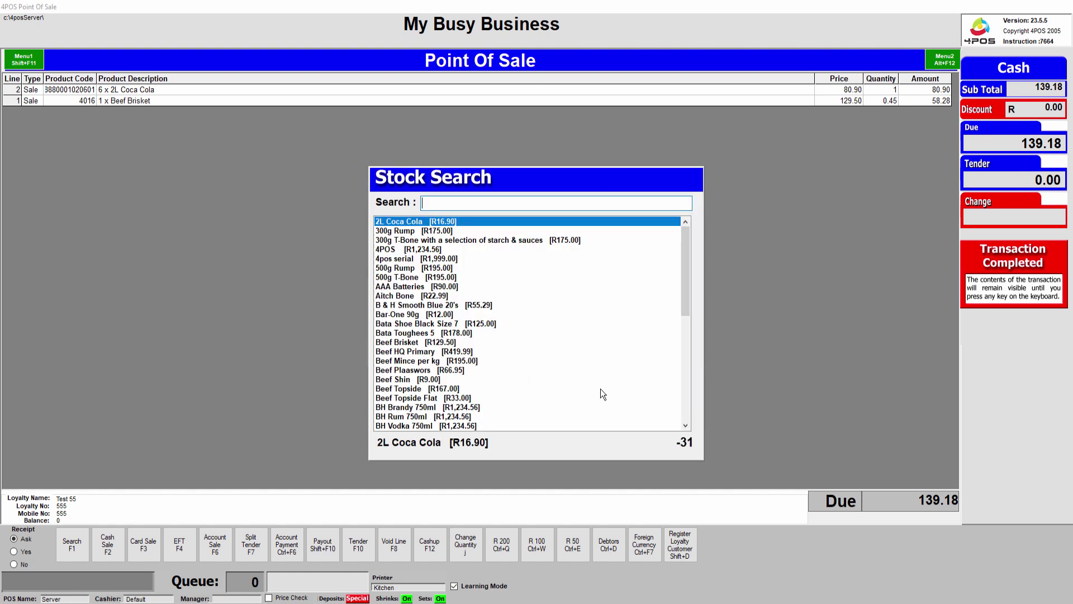
key("Down")
key("Down")
key("Down")
key("Down")
key("Down")
key("Down")
key("Down")
key("Down")
key("Down")
key("Down")
key("Down")
key("Down")
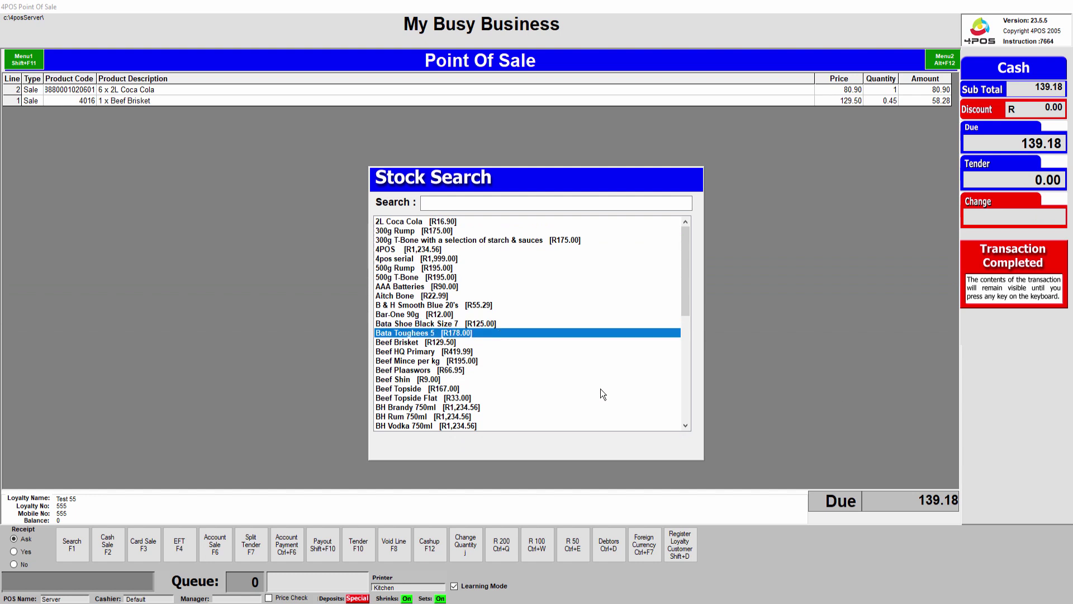
key("Return")
key("Down")
key("Down")
key("Down")
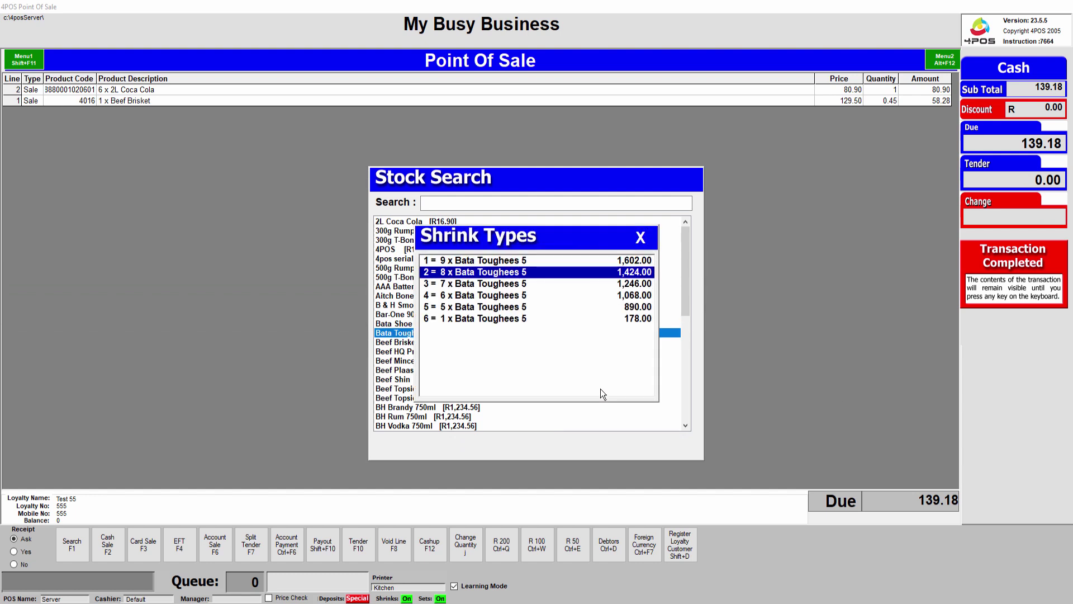
key("Up")
key("Down")
key("Down")
key("Down")
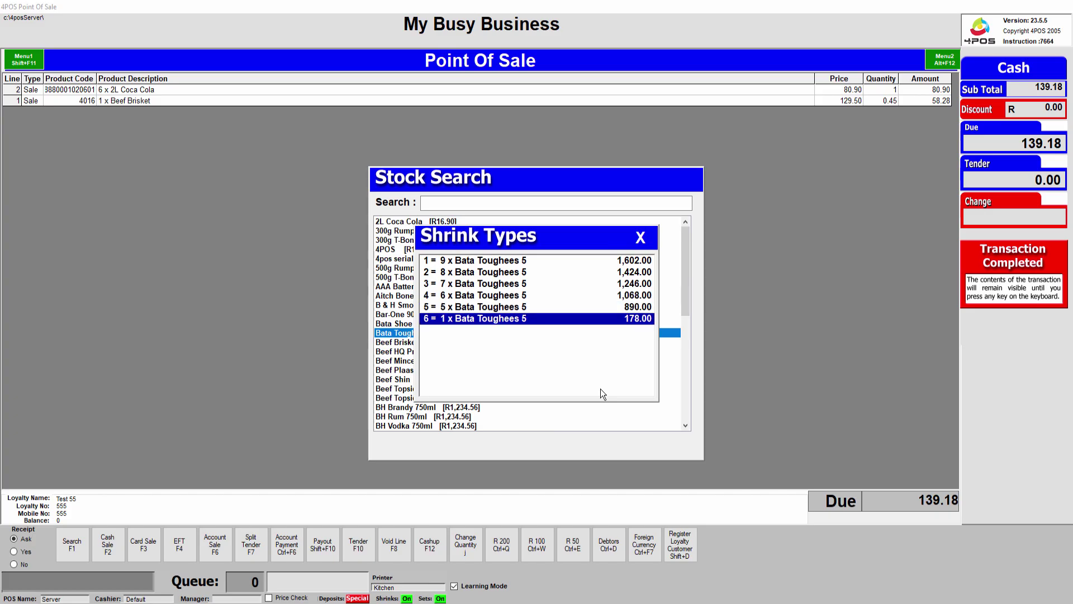
key("Return")
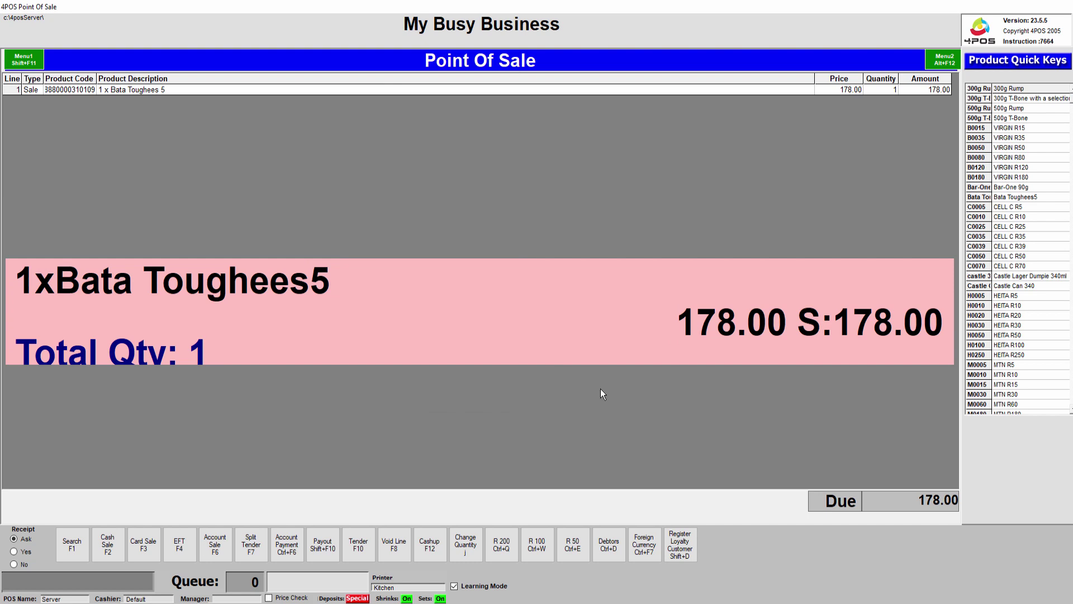
Register the existing loyalty customer holding 2 points to the 178.00 sale
left_click(685, 546)
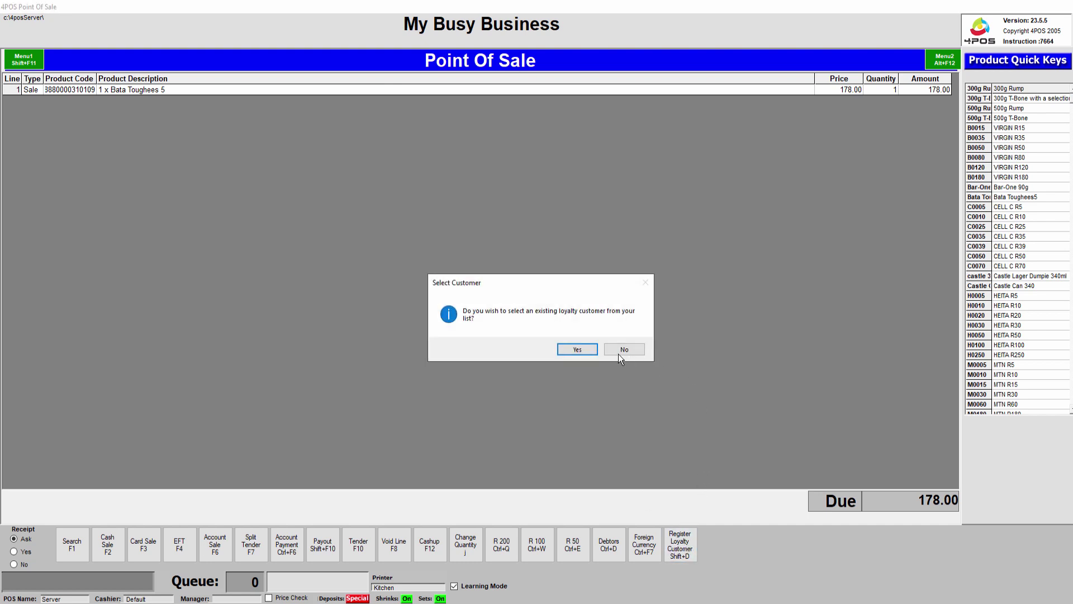
left_click(577, 350)
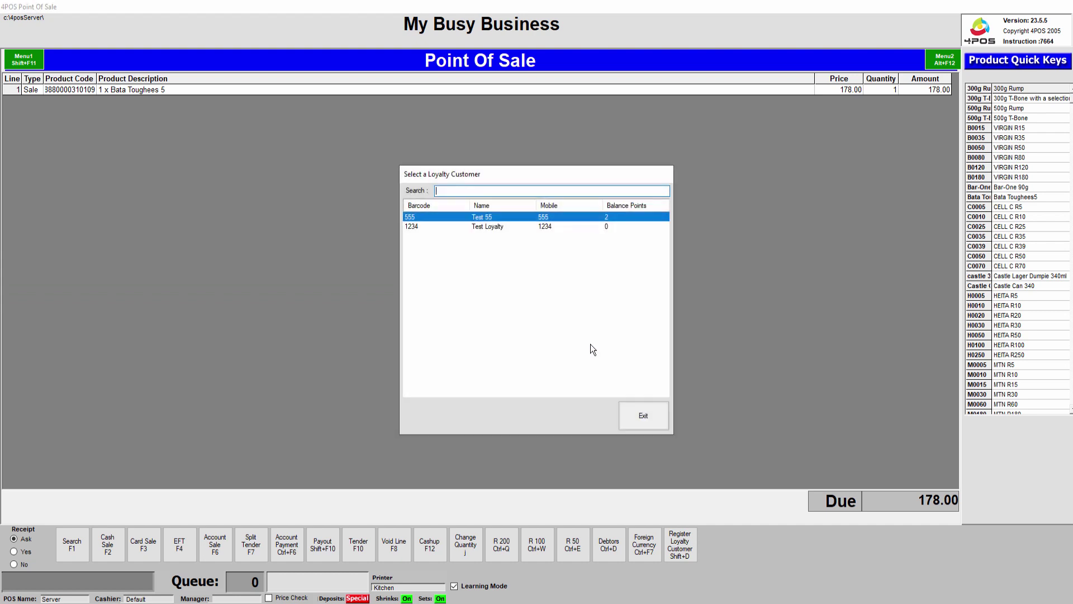
double_click(603, 219)
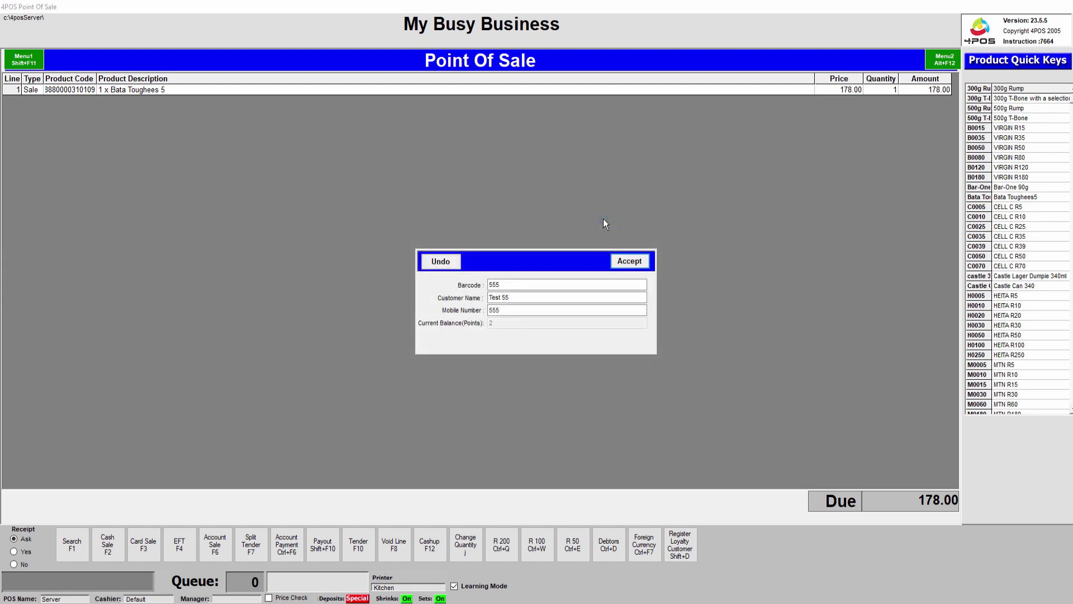
left_click(635, 263)
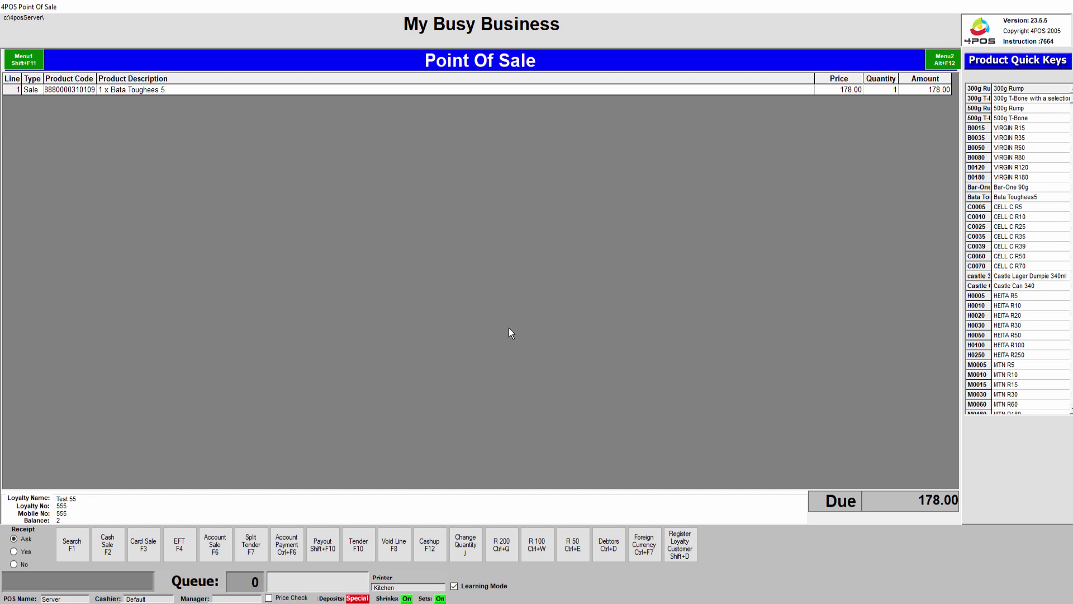
Settle in cash, redeeming the 2 loyalty points as a -2.00 deduction for 176.00
key("F10")
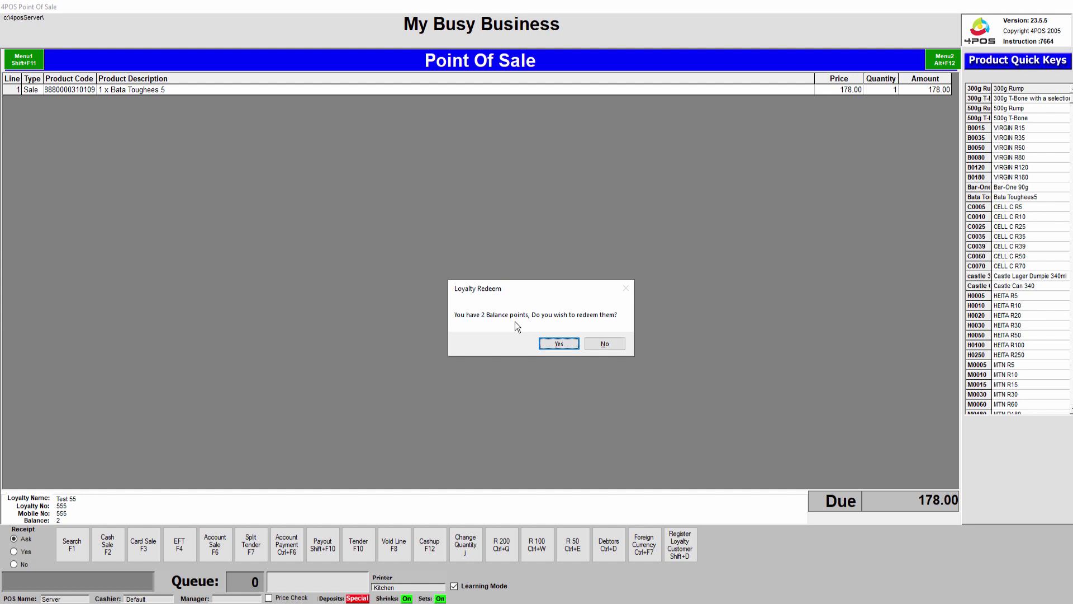
left_click(570, 344)
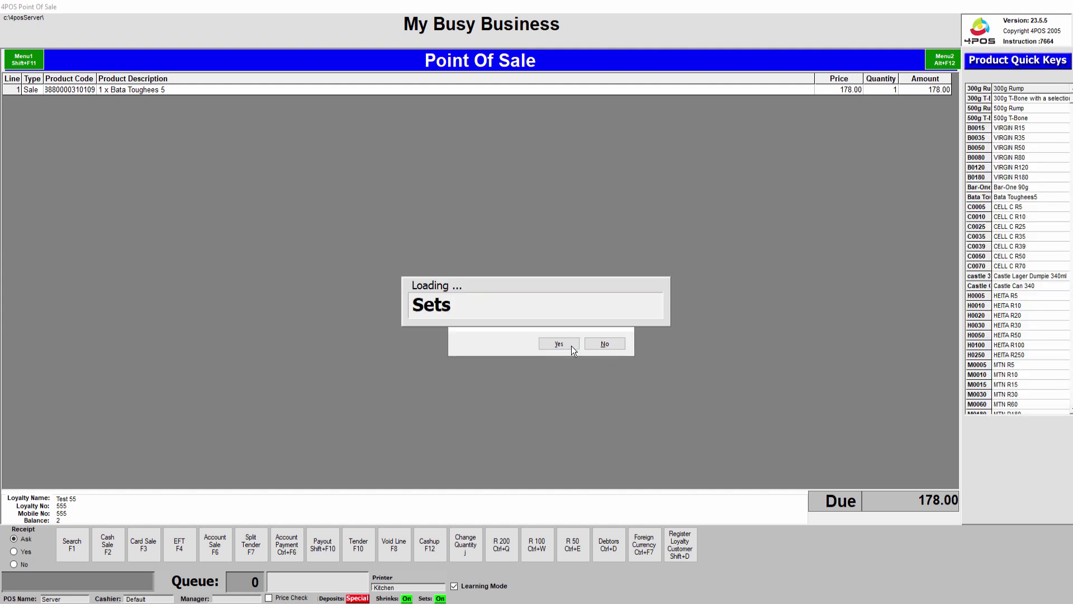
left_click(571, 345)
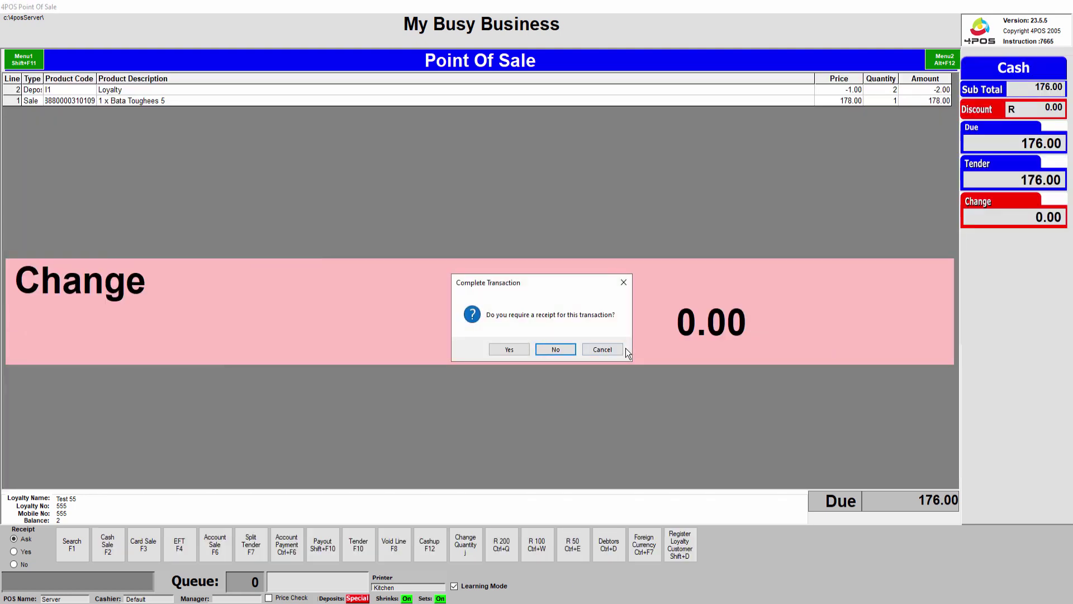